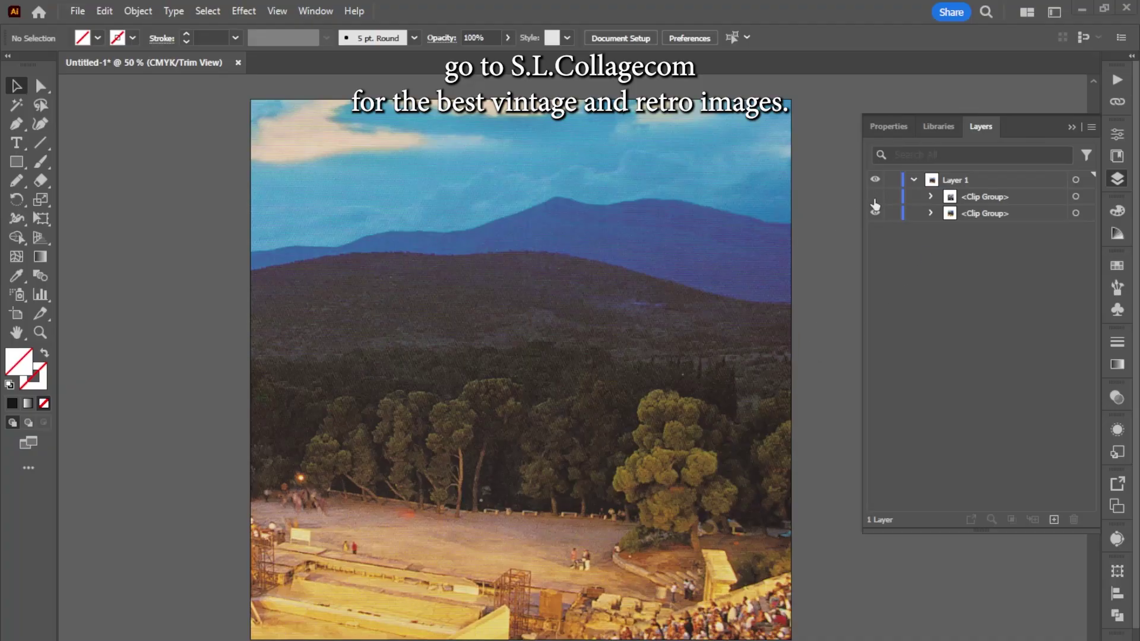
- Turn on both clip groups so the city photo shows over the hillside, and narrow the Layers panel
{"action": "left_click", "coordinate": [875, 212]}
{"action": "left_click", "coordinate": [651, 300]}
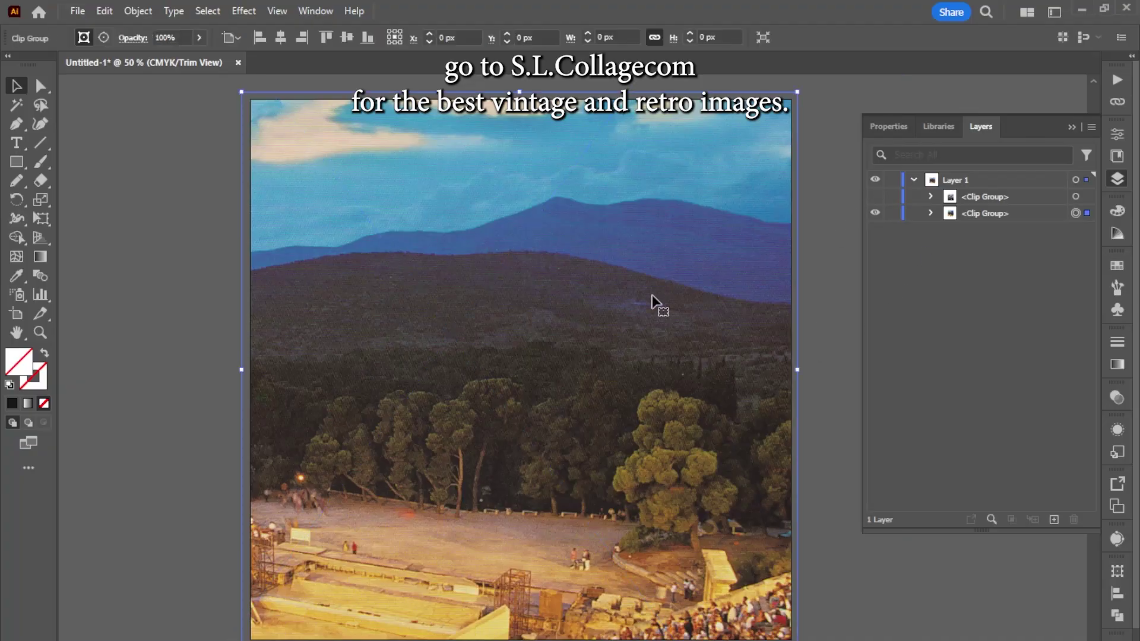
{"action": "left_click", "coordinate": [837, 295]}
{"action": "left_click", "coordinate": [876, 197]}
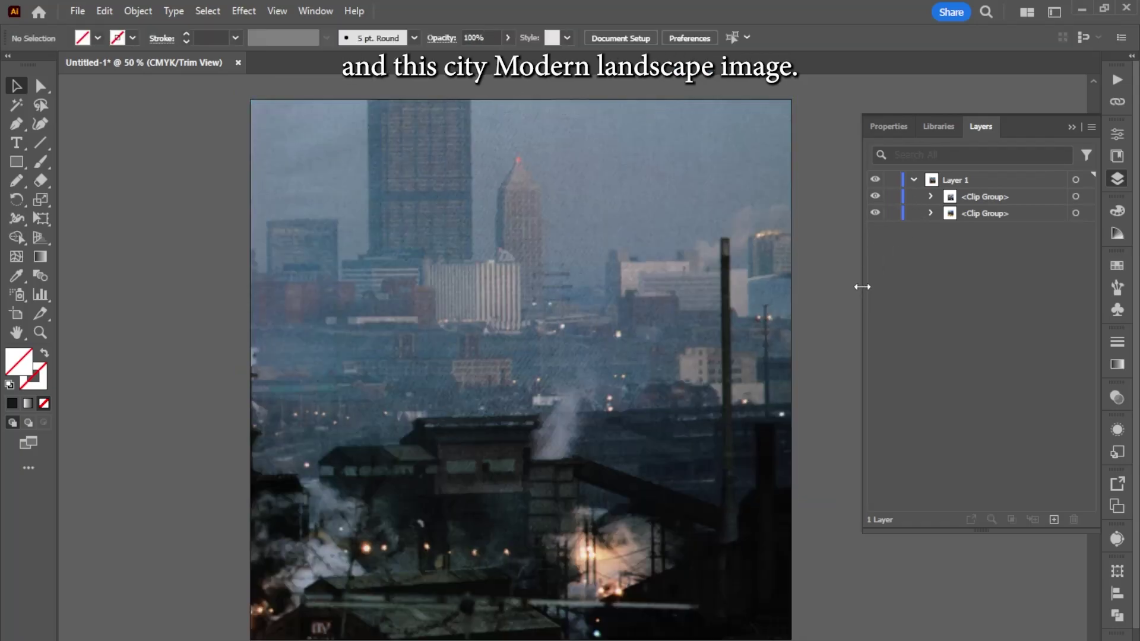
{"action": "left_click_drag", "start_coordinate": [862, 286], "coordinate": [988, 306]}
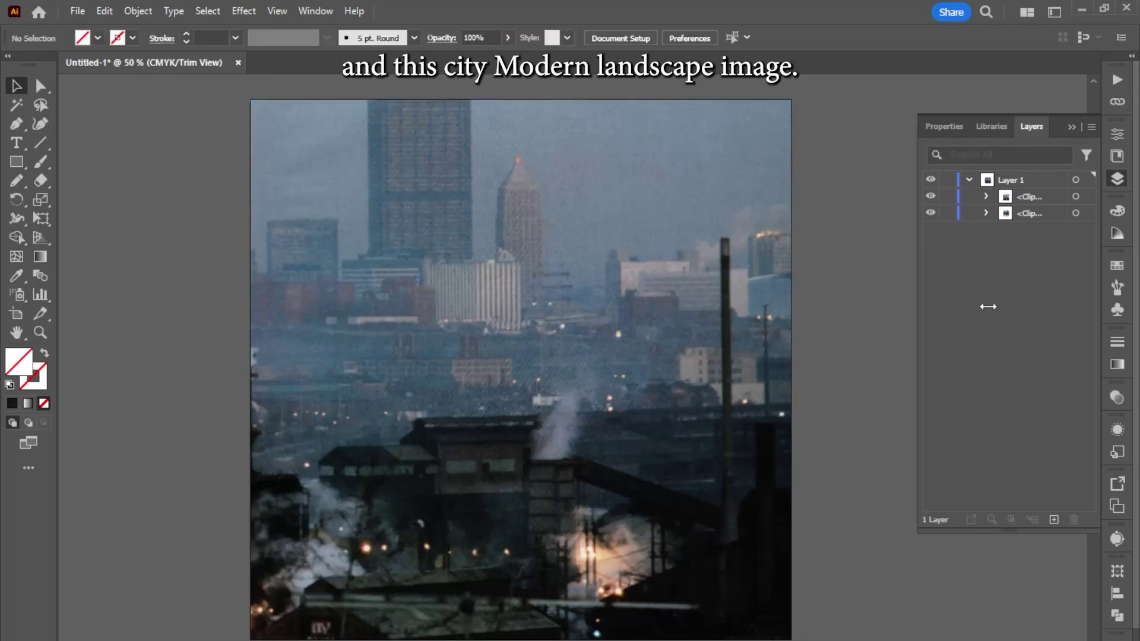
- With the Pen tool, place jagged points across the left half of the city photo
{"action": "left_click", "coordinate": [1075, 196]}
{"action": "left_click", "coordinate": [89, 217]}
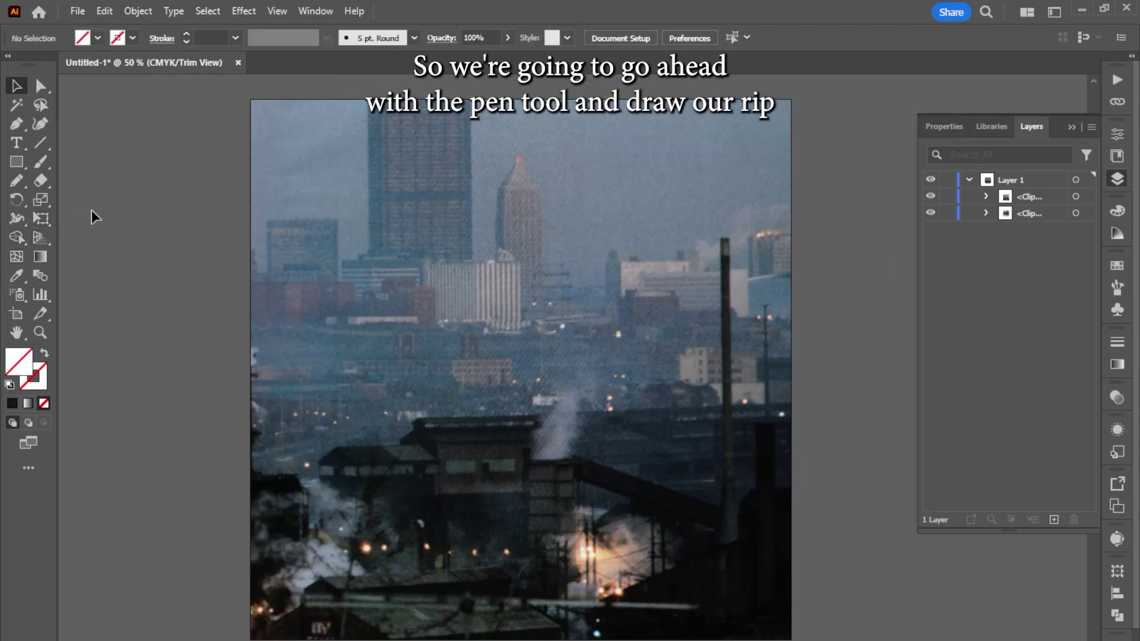
{"action": "left_click", "coordinate": [18, 126]}
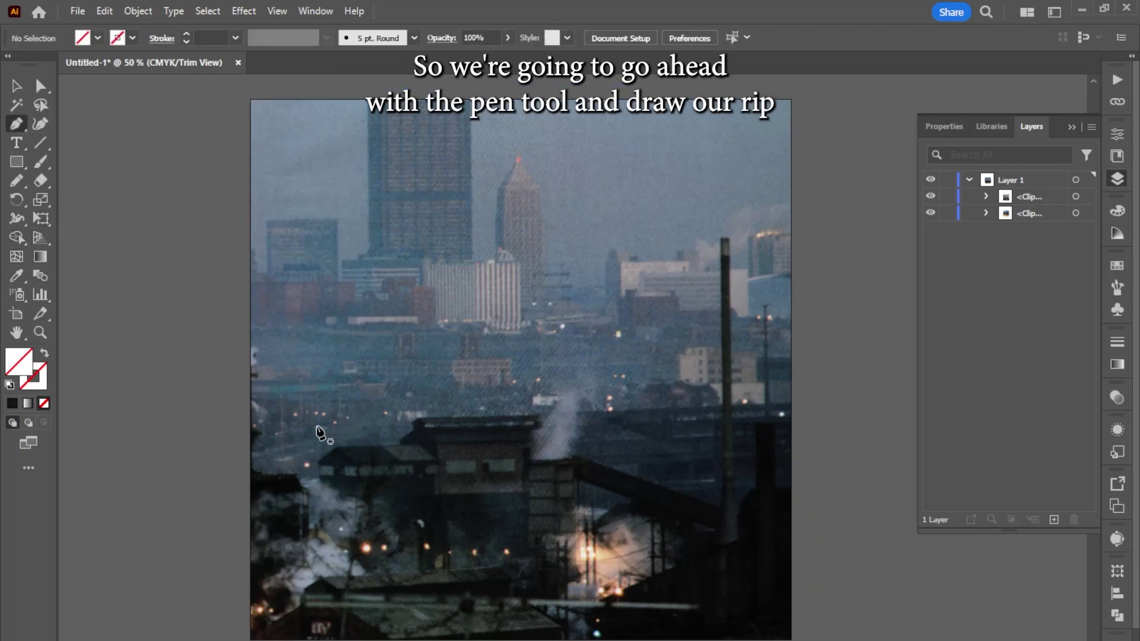
{"action": "scroll", "coordinate": [227, 365], "scroll_direction": "up", "scroll_amount": 1}
{"action": "scroll", "coordinate": [259, 374], "scroll_direction": "right", "scroll_amount": 3}
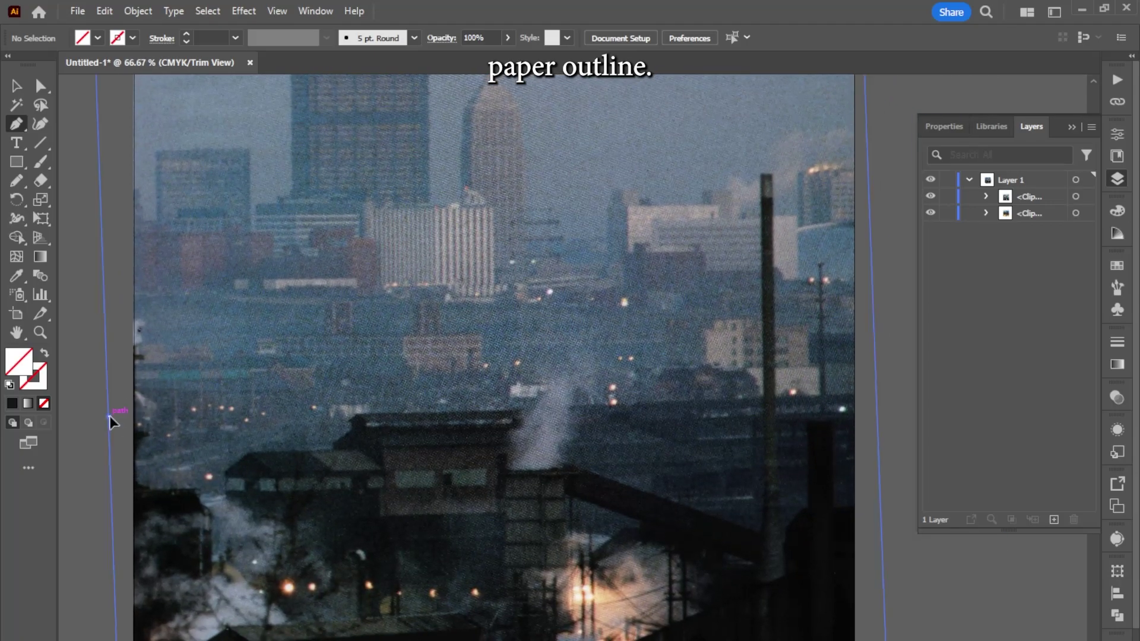
{"action": "left_click", "coordinate": [108, 416]}
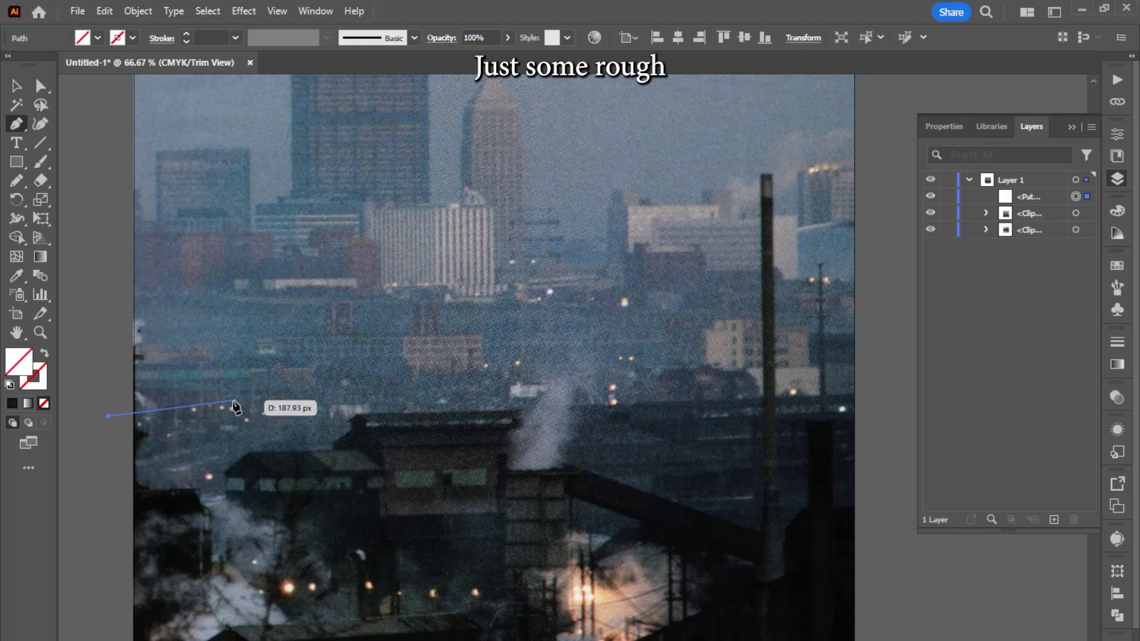
{"action": "left_click", "coordinate": [232, 401]}
{"action": "left_click", "coordinate": [287, 412]}
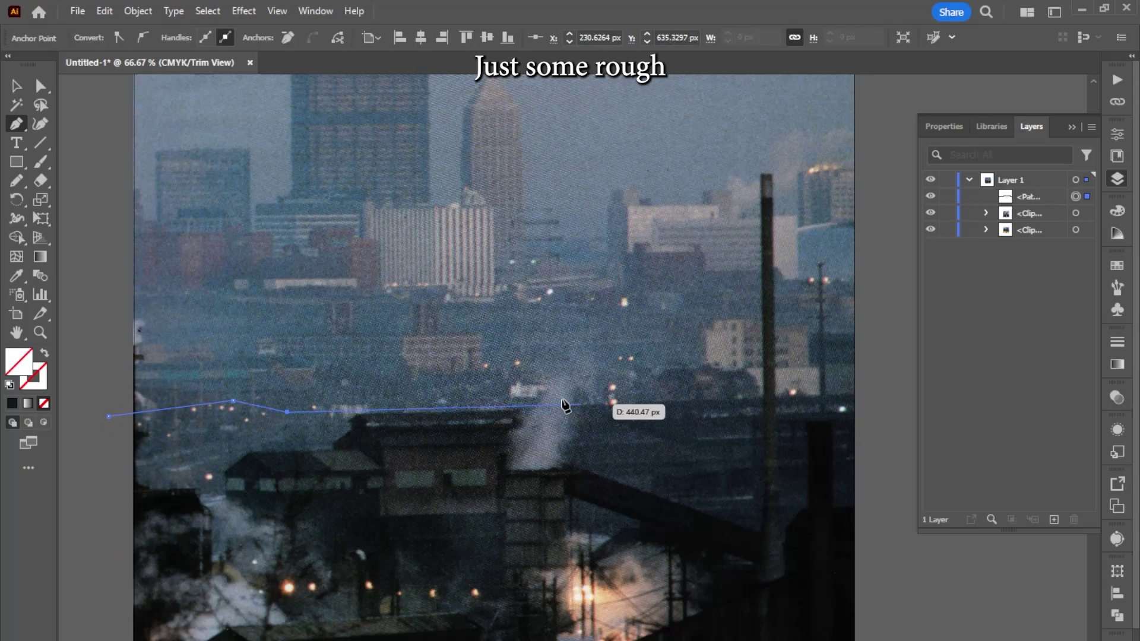
{"action": "left_click", "coordinate": [415, 385]}
- Continue the jagged points past the photo's right edge, then to the bottom-right and bottom-left corners
{"action": "left_click", "coordinate": [532, 394]}
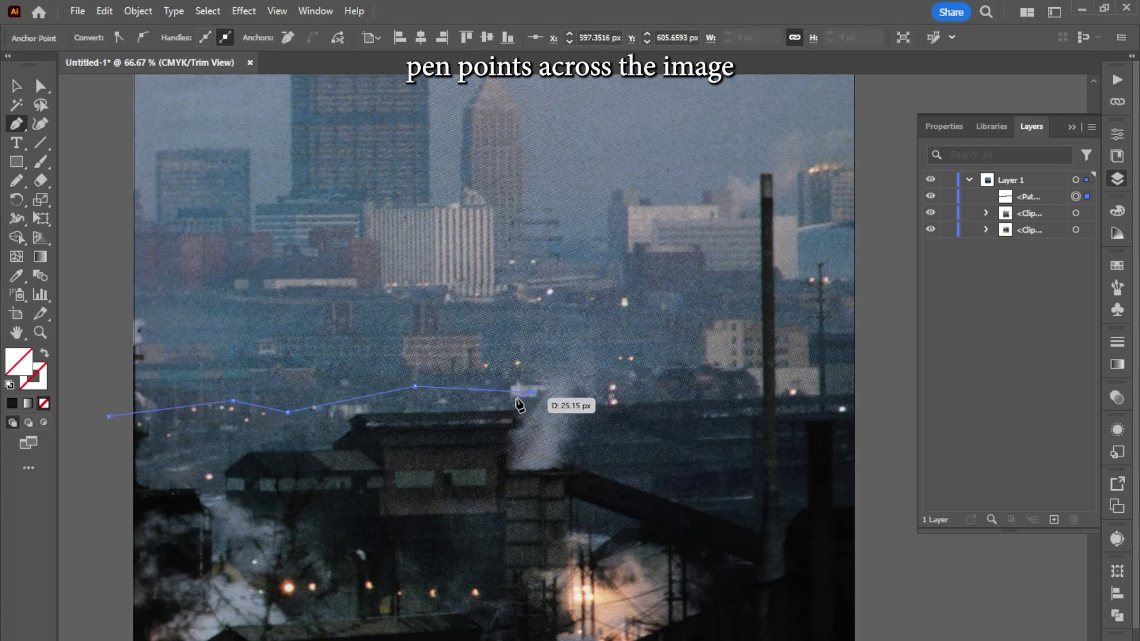
{"action": "left_click", "coordinate": [633, 392]}
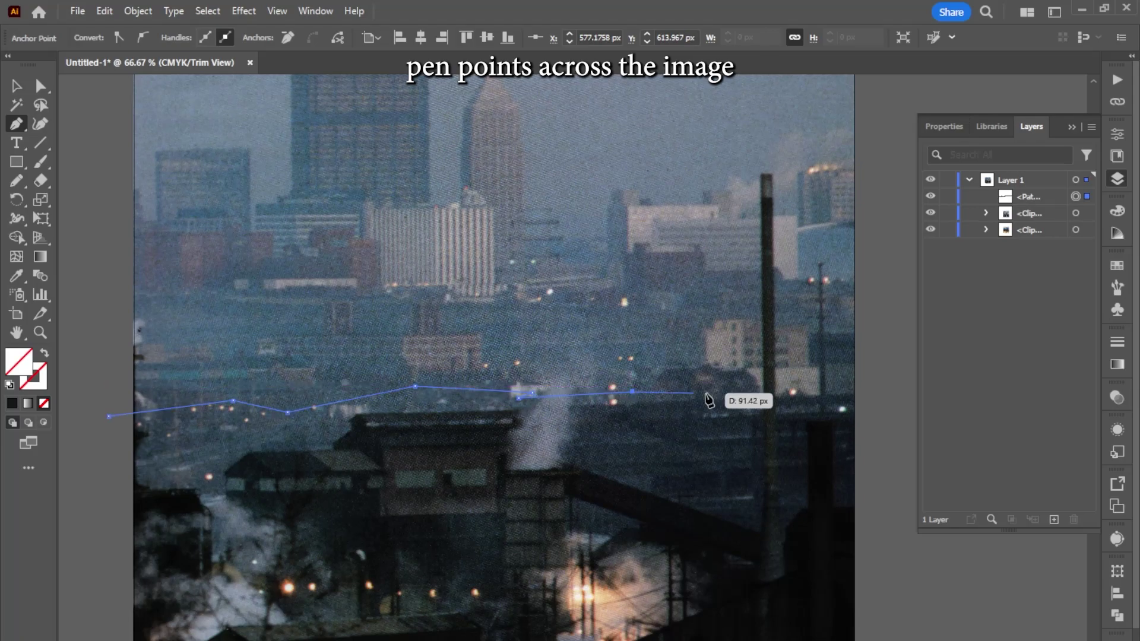
{"action": "left_click", "coordinate": [778, 407]}
{"action": "left_click", "coordinate": [844, 374]}
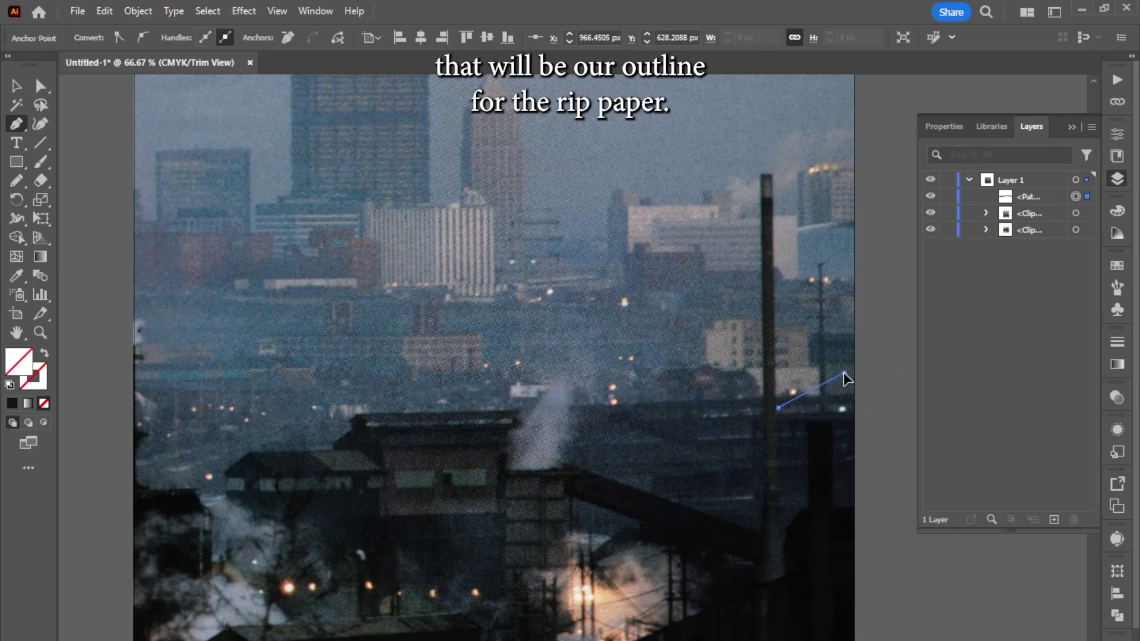
{"action": "left_click", "coordinate": [871, 395]}
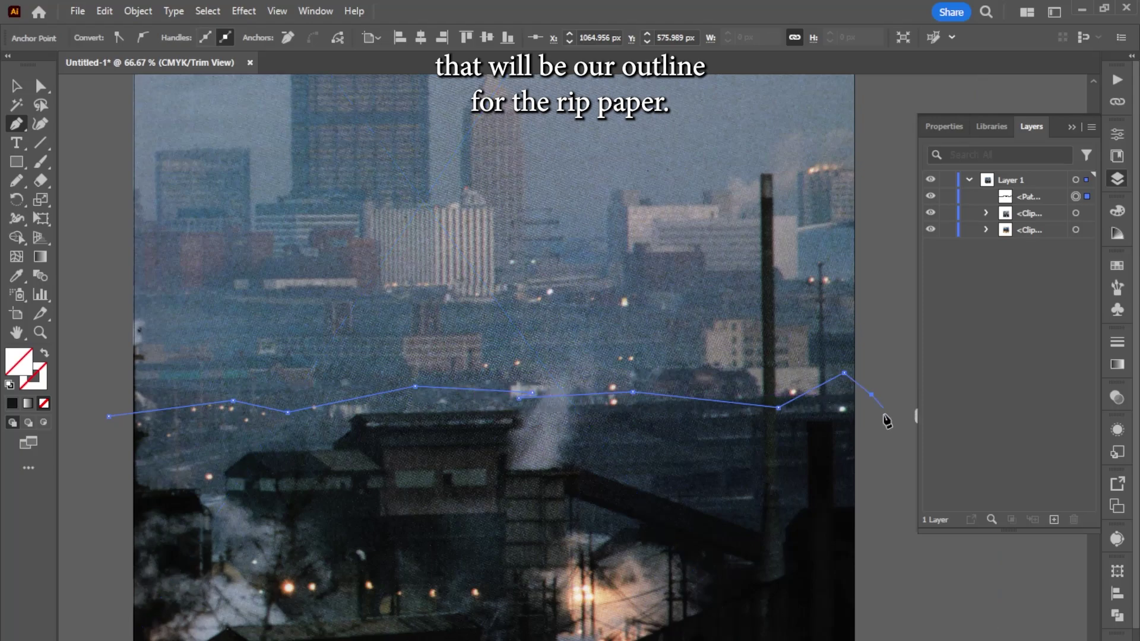
{"action": "scroll", "coordinate": [827, 297], "scroll_direction": "down", "scroll_amount": 5}
{"action": "left_click", "coordinate": [839, 544]}
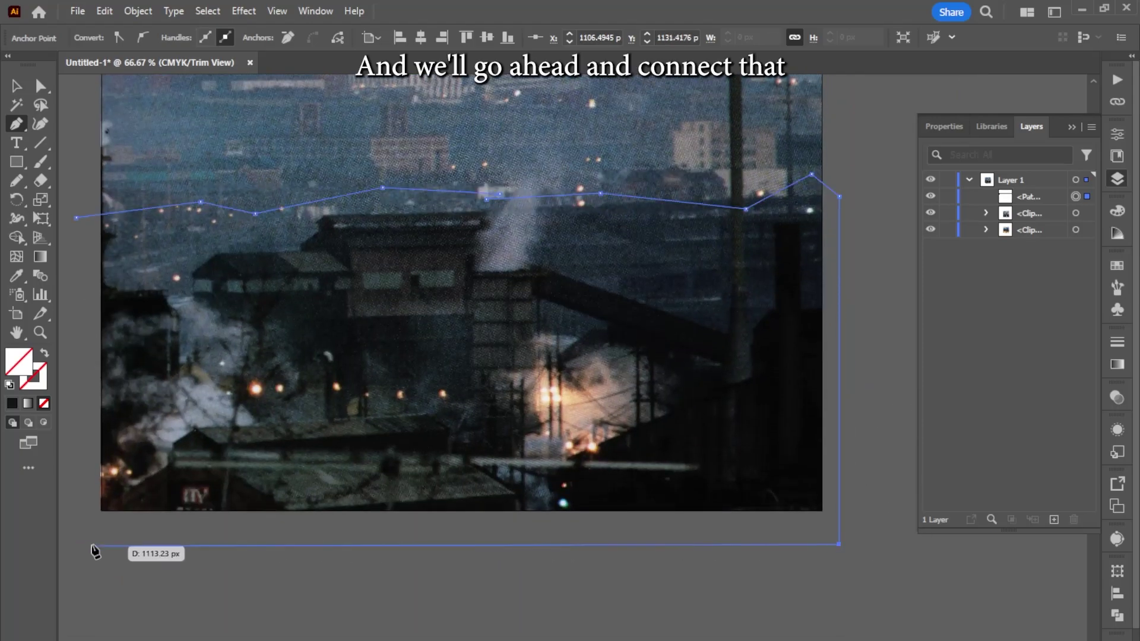
{"action": "left_click", "coordinate": [75, 536]}
- Close the jagged outline and use it as a clipping mask on the city photo
{"action": "left_click", "coordinate": [77, 218]}
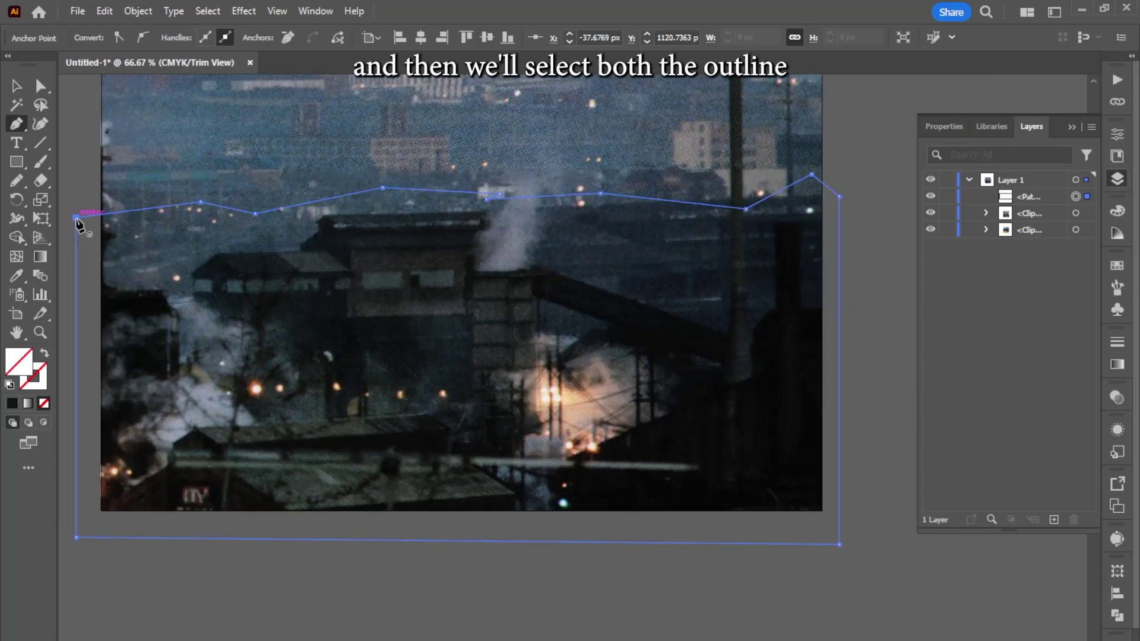
{"action": "left_click_drag", "start_coordinate": [219, 220], "coordinate": [351, 313]}
{"action": "key", "text": "v"}
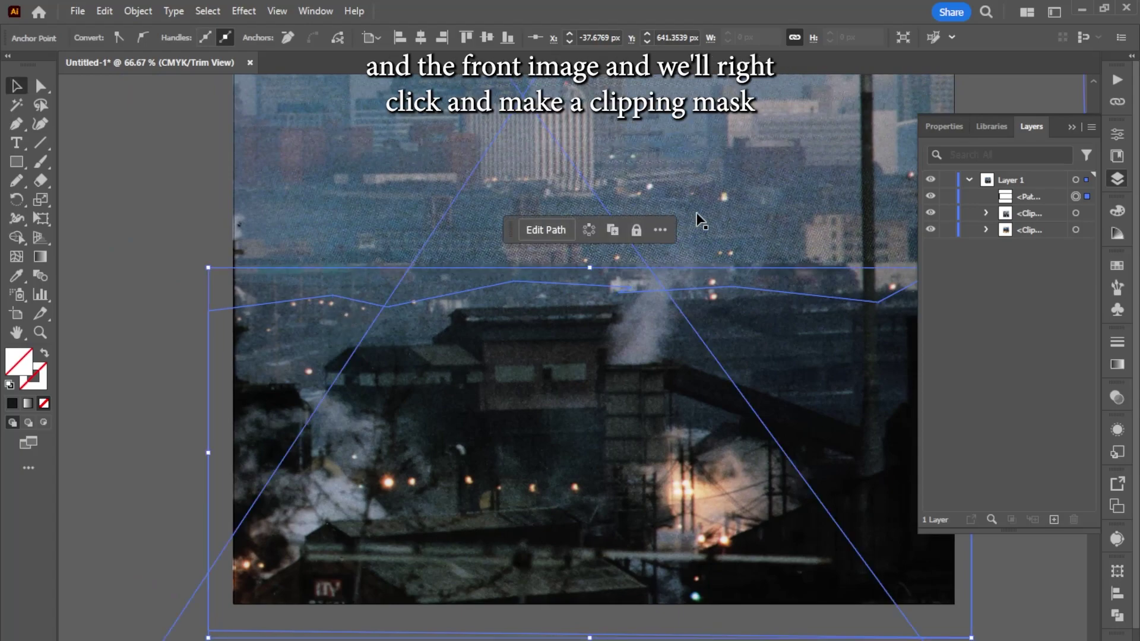
{"action": "left_click", "coordinate": [1087, 213], "text": "shift"}
{"action": "right_click", "coordinate": [568, 422]}
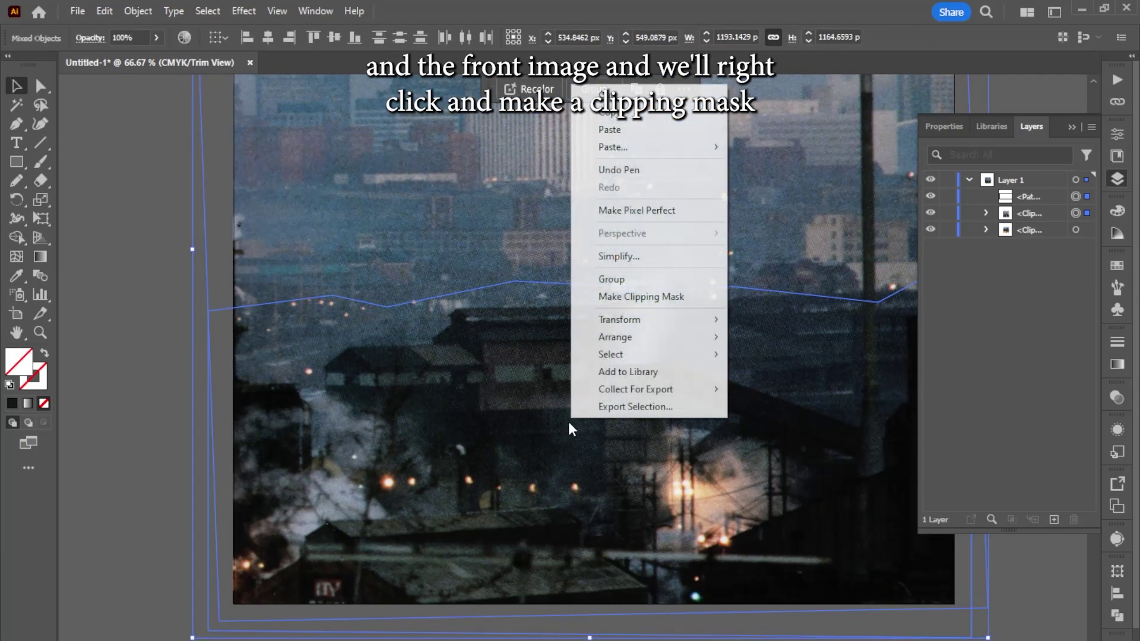
{"action": "left_click", "coordinate": [684, 296]}
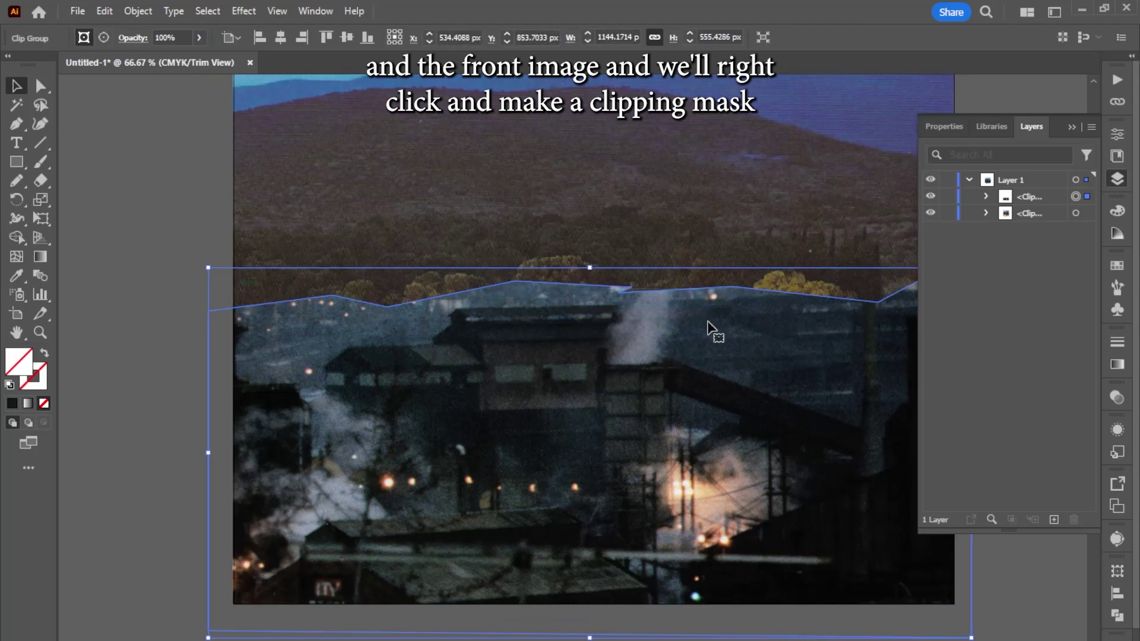
{"action": "left_click_drag", "start_coordinate": [715, 329], "coordinate": [593, 440]}
- Copy the clip group's jagged path, paste it in front outside the group, and nudge it up
{"action": "left_click", "coordinate": [985, 196]}
{"action": "left_click", "coordinate": [1085, 214]}
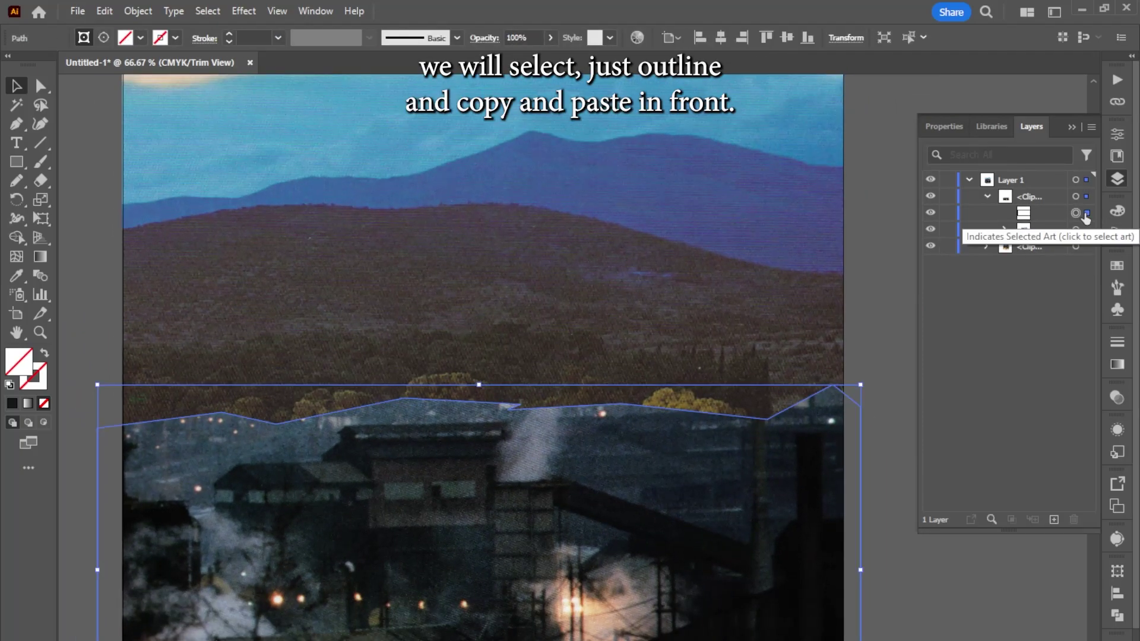
{"action": "right_click", "coordinate": [569, 472]}
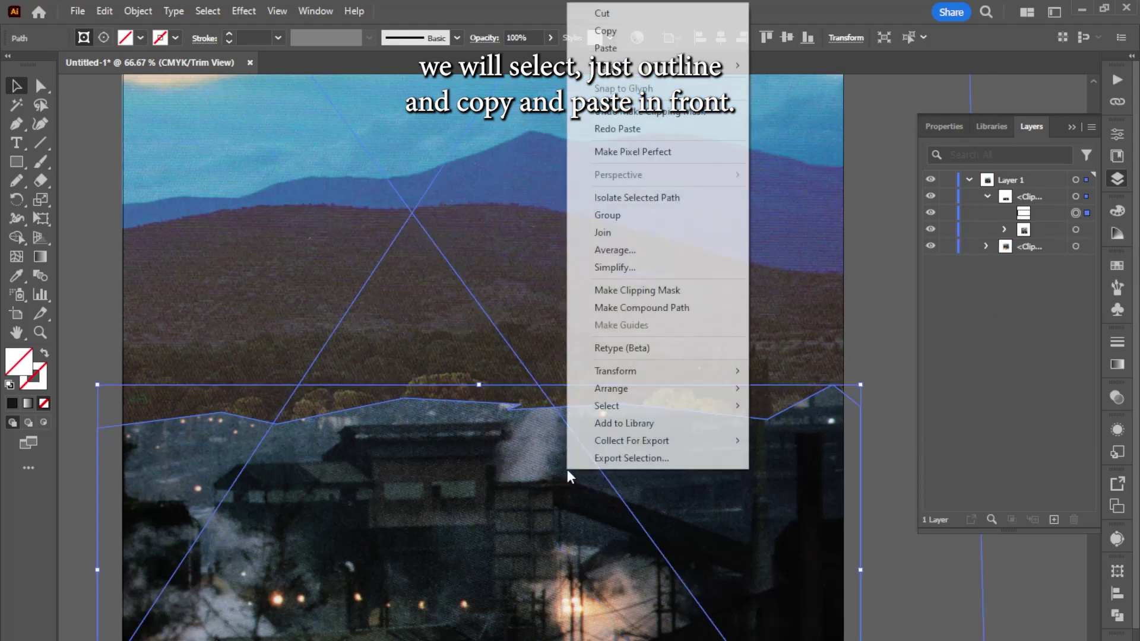
{"action": "left_click", "coordinate": [608, 31]}
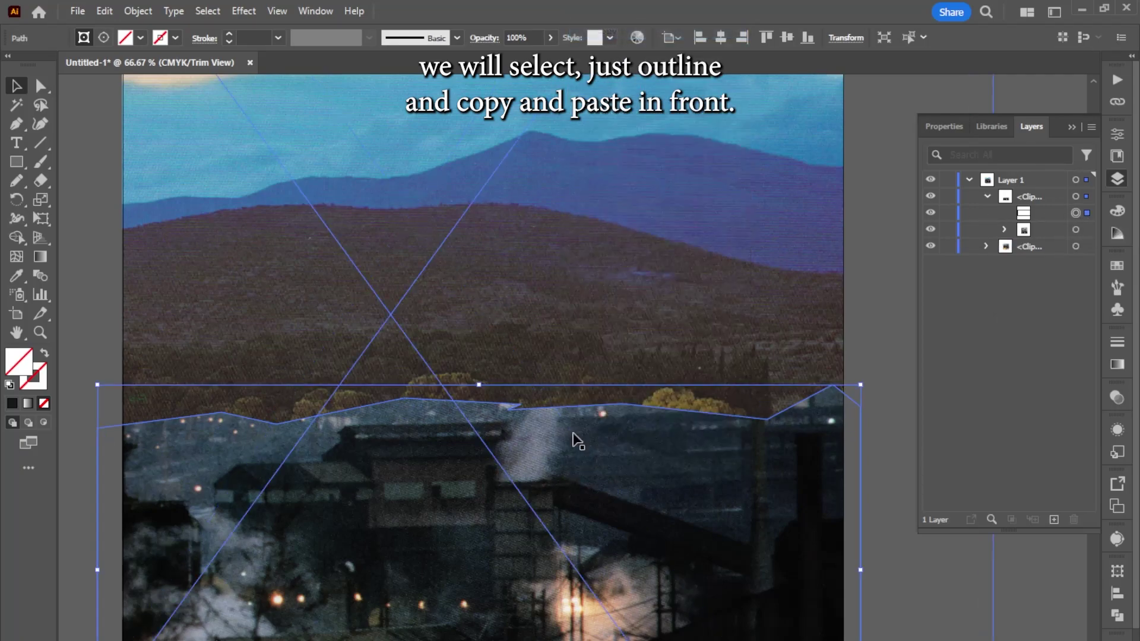
{"action": "right_click", "coordinate": [579, 468]}
{"action": "mouse_move", "coordinate": [699, 276]}
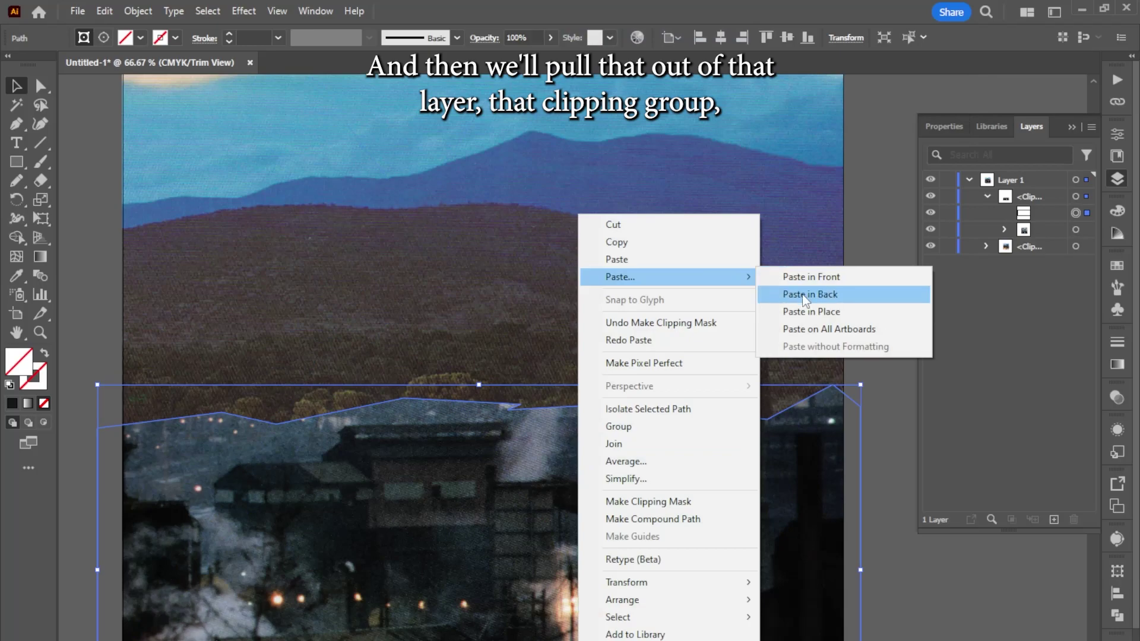
{"action": "left_click", "coordinate": [827, 280]}
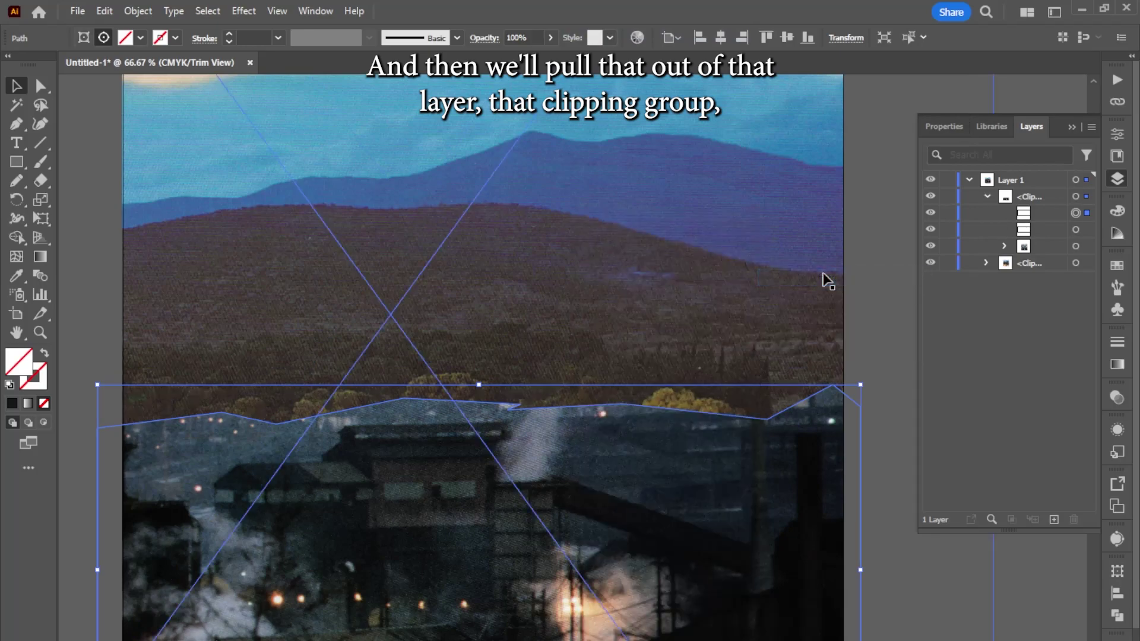
{"action": "left_click_drag", "start_coordinate": [1038, 209], "coordinate": [984, 206]}
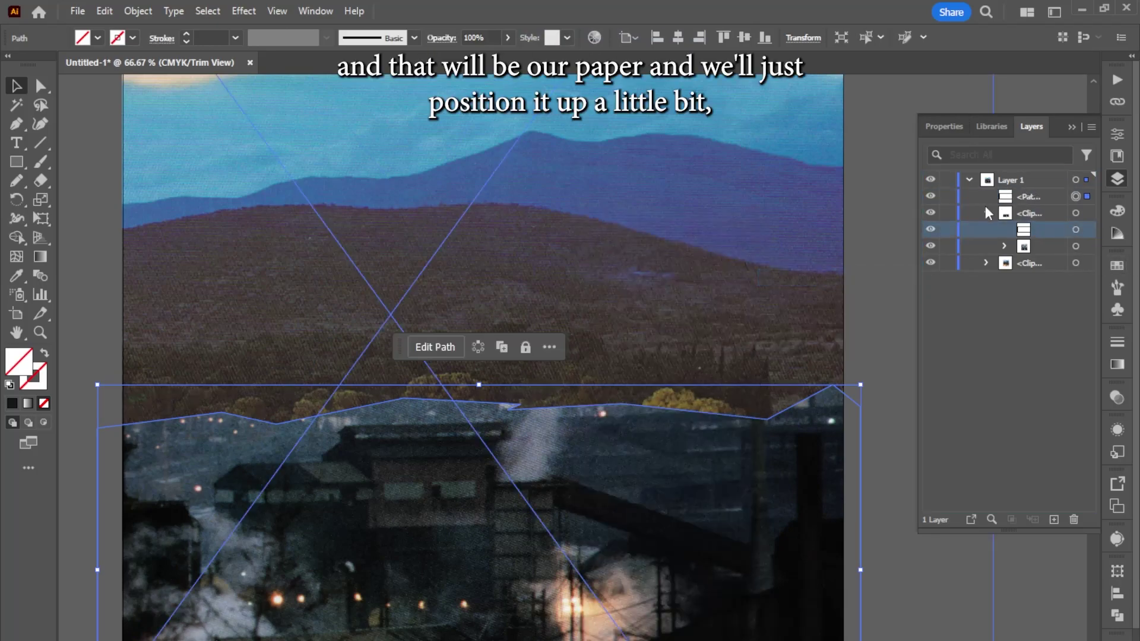
{"action": "left_click", "coordinate": [986, 213]}
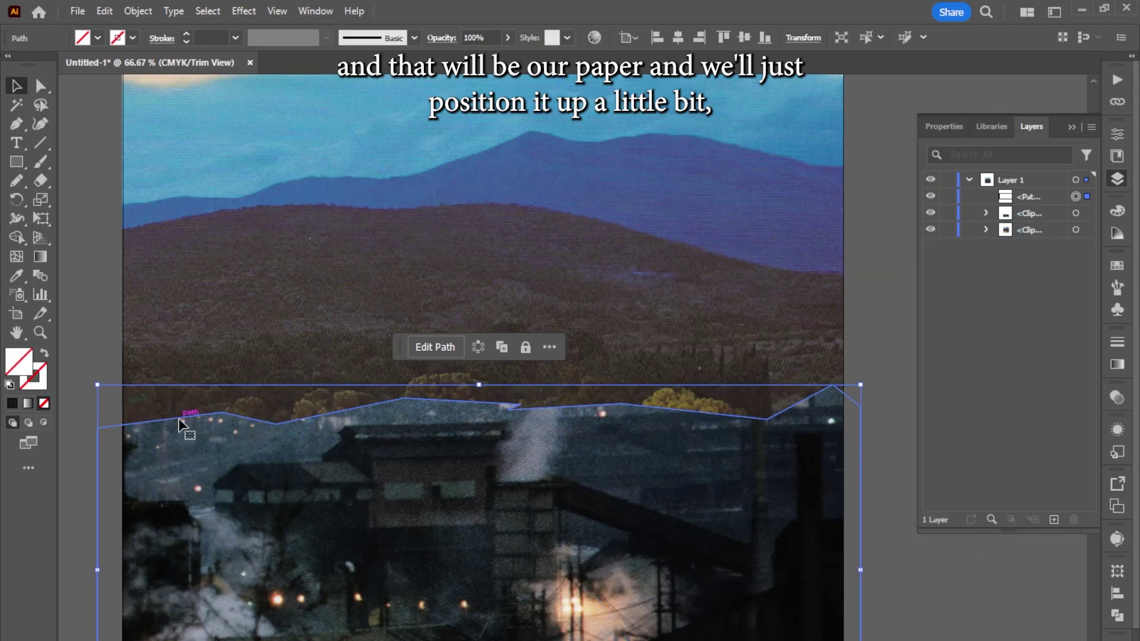
{"action": "left_click_drag", "start_coordinate": [179, 416], "coordinate": [179, 408]}
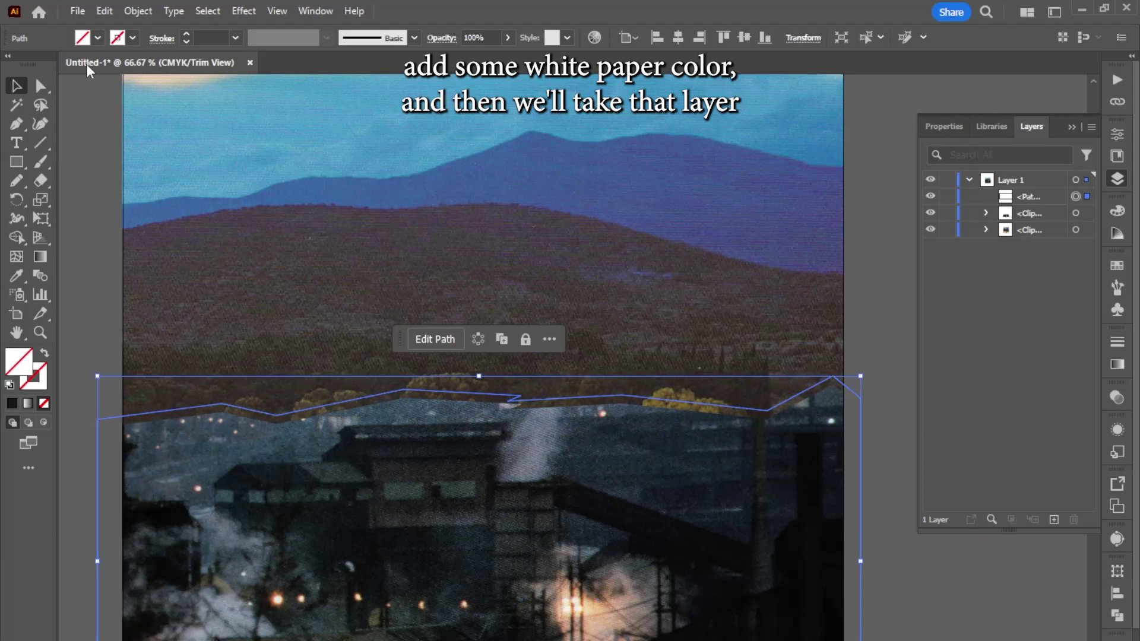
- Fill the copied outline with light grey
{"action": "left_click", "coordinate": [93, 38]}
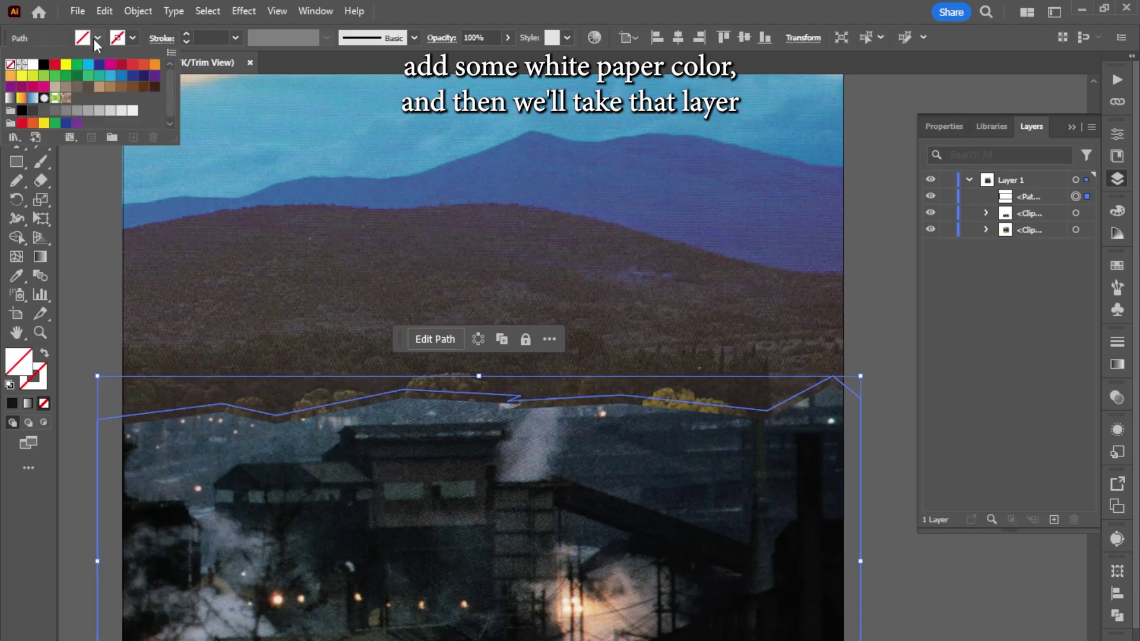
{"action": "left_click", "coordinate": [121, 110]}
{"action": "left_click", "coordinate": [106, 269]}
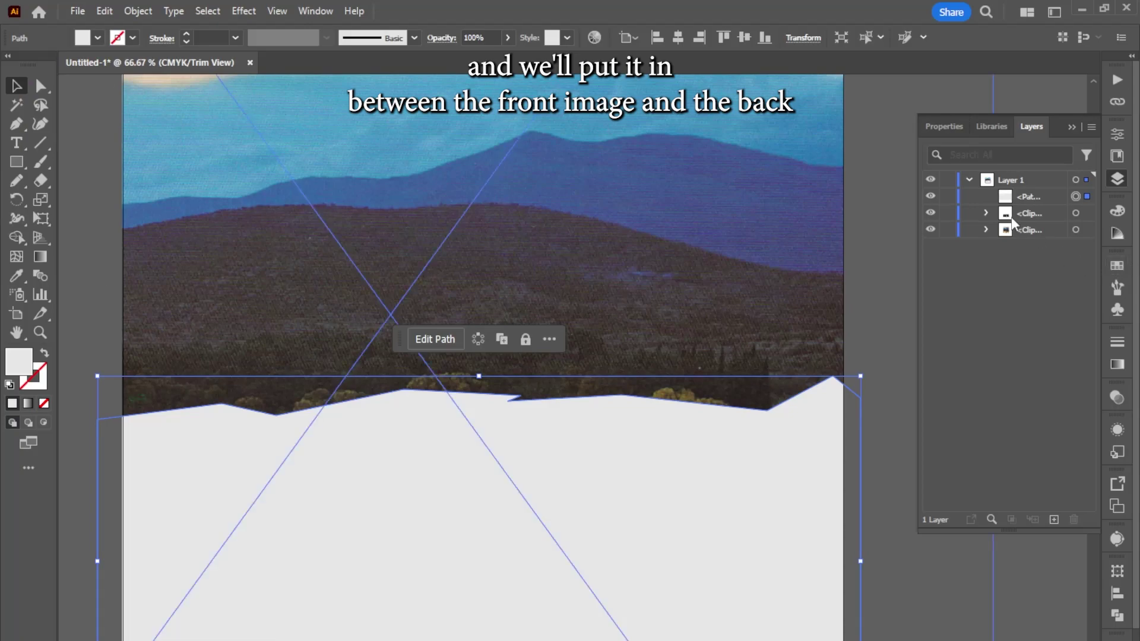
- Move the city photo group above the paper shape and shift the paper edge slightly sideways
{"action": "left_click_drag", "start_coordinate": [993, 218], "coordinate": [1032, 191]}
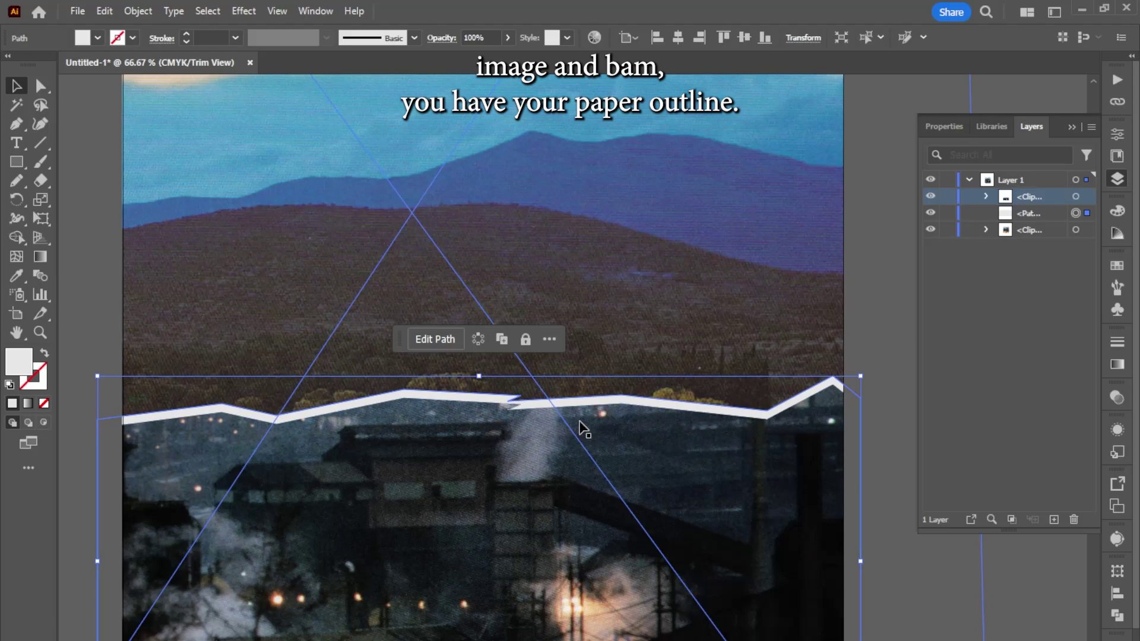
{"action": "scroll", "coordinate": [538, 414], "scroll_direction": "up", "scroll_amount": 3}
{"action": "left_click_drag", "start_coordinate": [504, 375], "coordinate": [509, 375]}
{"action": "left_click", "coordinate": [542, 261]}
{"action": "scroll", "coordinate": [540, 260], "scroll_direction": "down", "scroll_amount": 3}
{"action": "scroll", "coordinate": [538, 261], "scroll_direction": "up", "scroll_amount": 3}
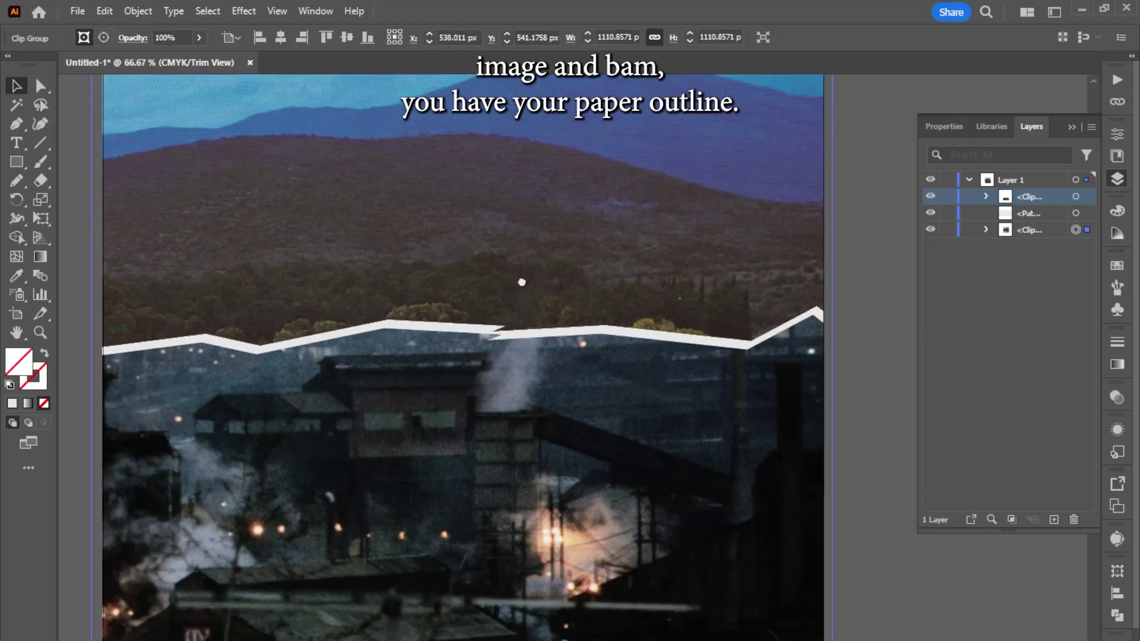
- Set the Pencil tool's fidelity to Accurate in its options
{"action": "left_click_drag", "start_coordinate": [550, 311], "coordinate": [545, 301]}
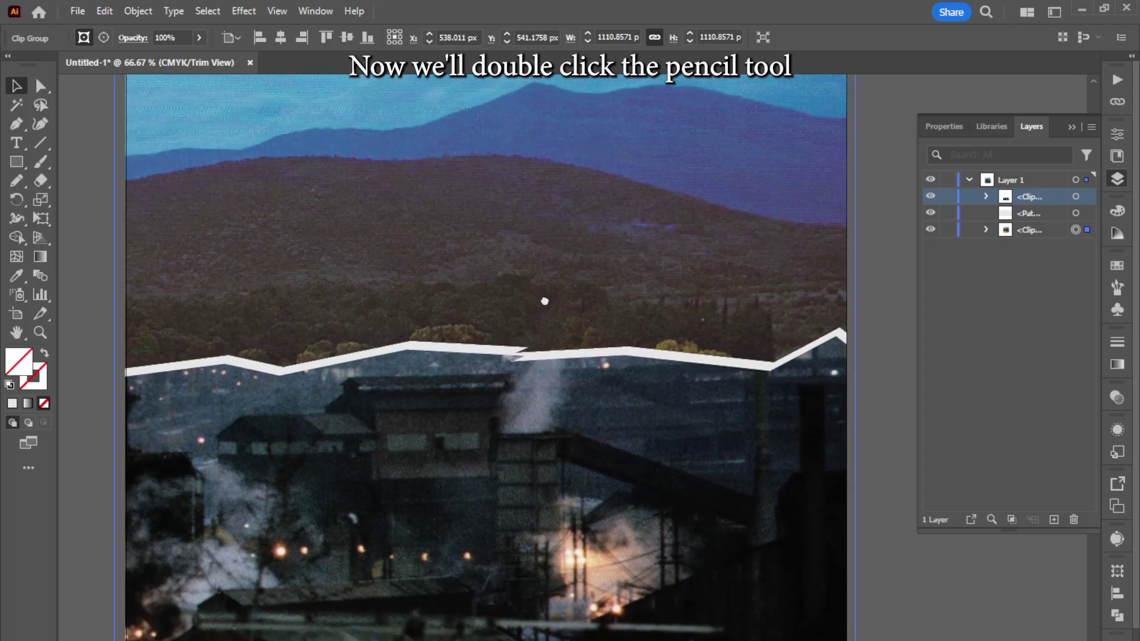
{"action": "left_click", "coordinate": [11, 178]}
{"action": "double_click", "coordinate": [13, 182]}
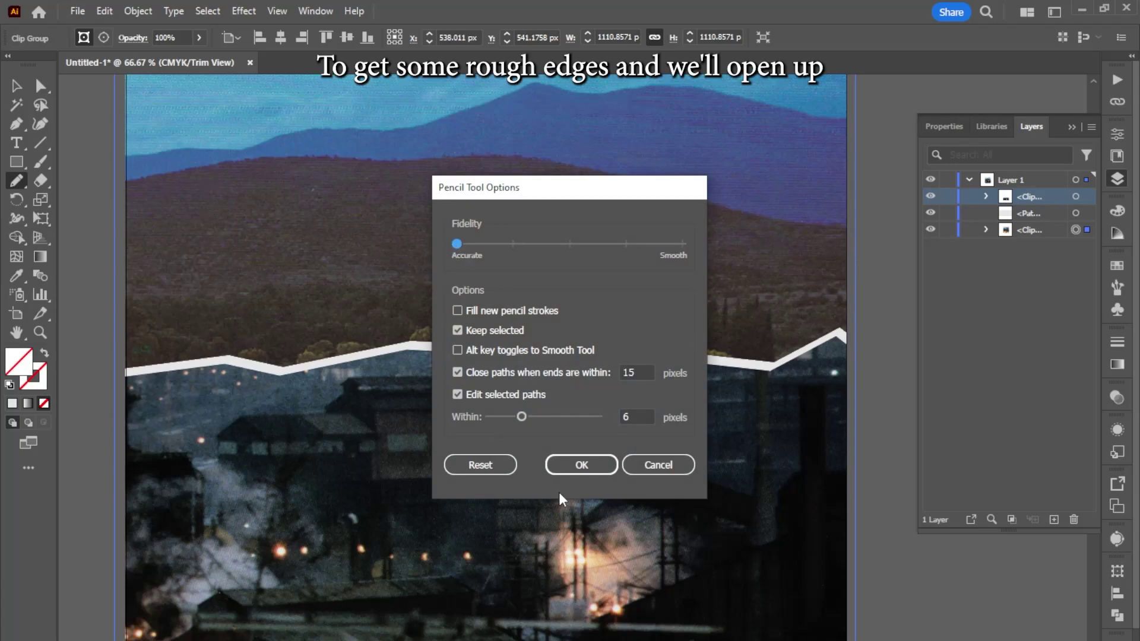
{"action": "left_click", "coordinate": [568, 467]}
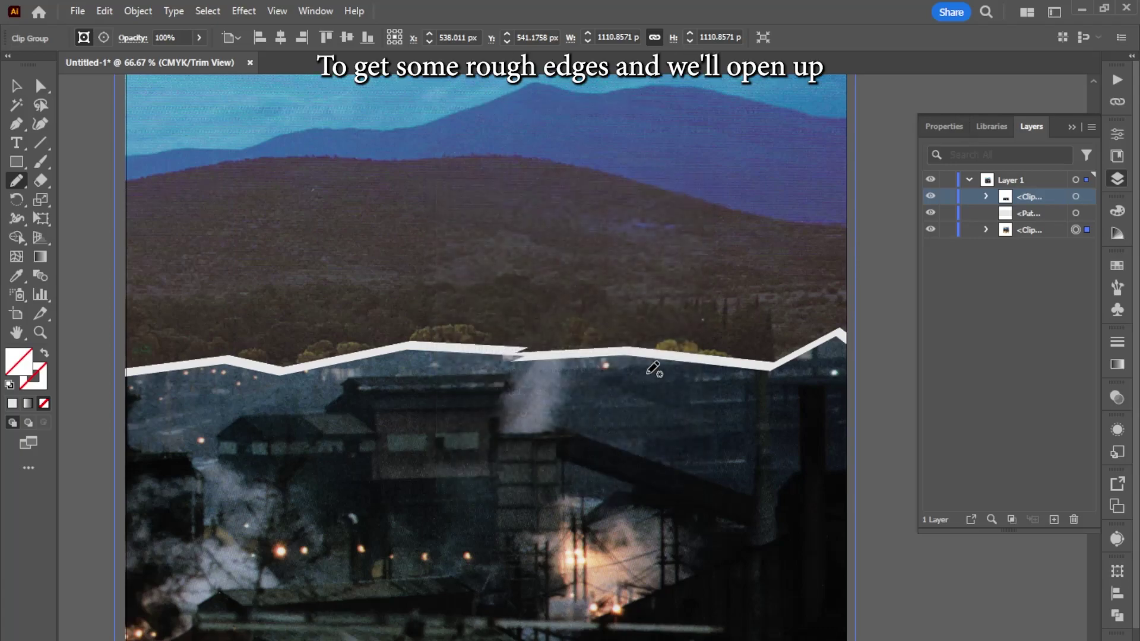
- Select the city photo group's clipping path in the Layers panel
{"action": "left_click", "coordinate": [1076, 197]}
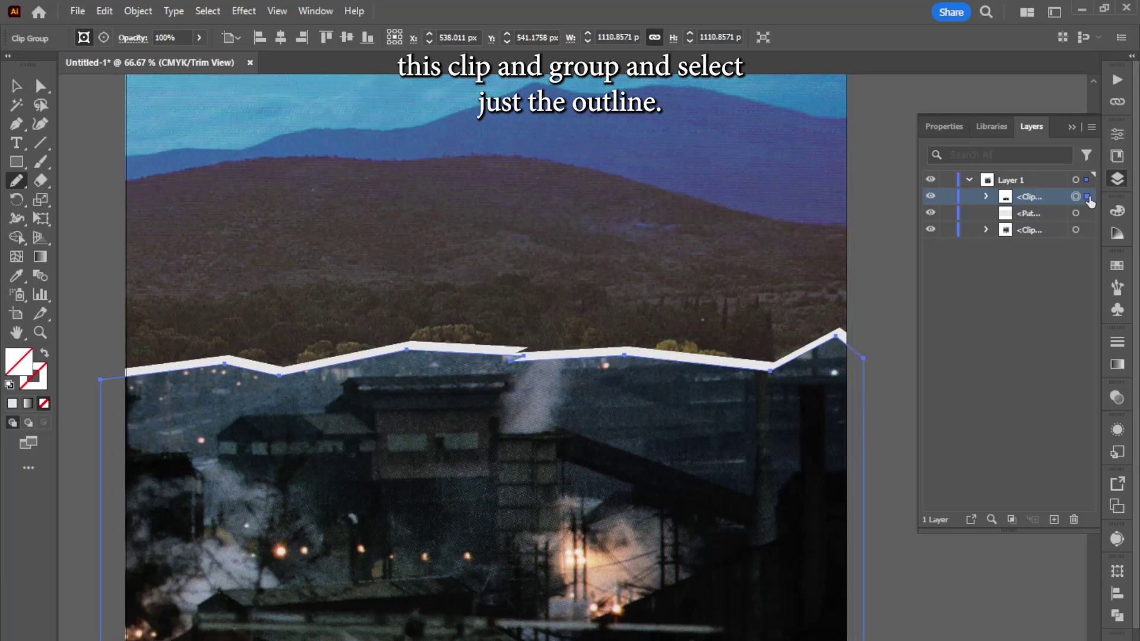
{"action": "left_click", "coordinate": [987, 197]}
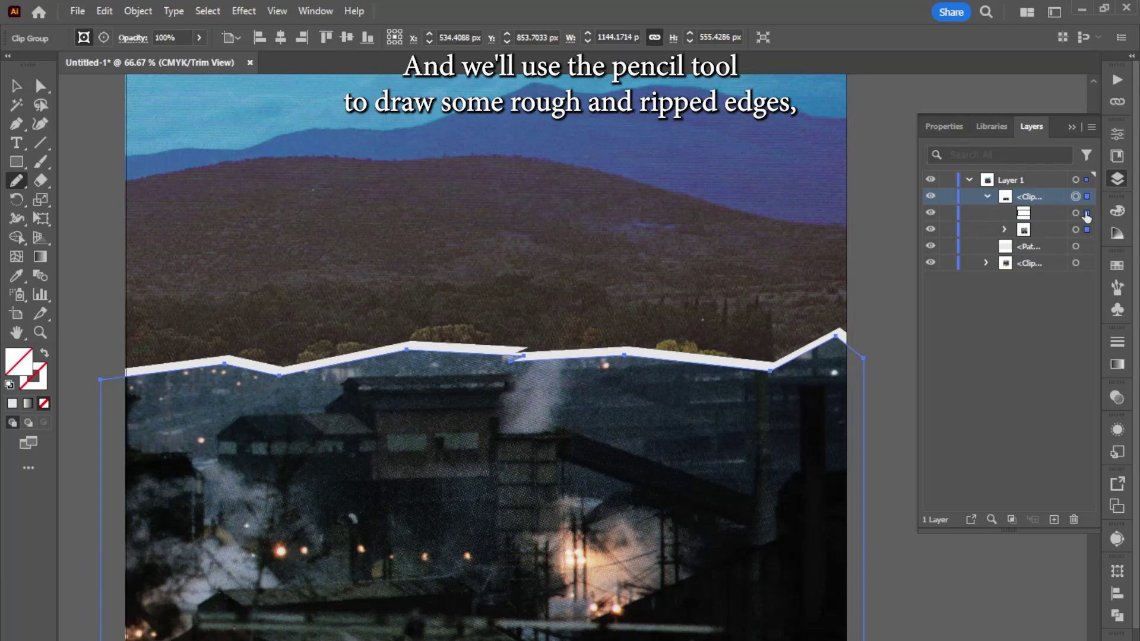
{"action": "left_click", "coordinate": [1086, 246]}
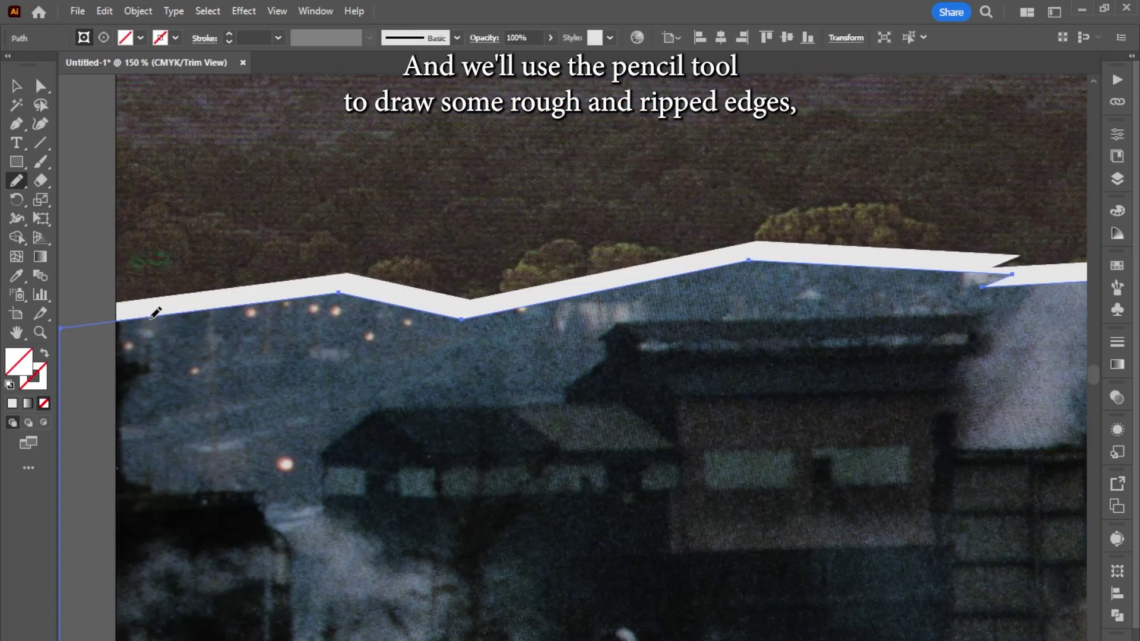
- Redraw the clipping path's top edge with rough Pencil strokes across the full width
{"action": "mouse_move", "coordinate": [151, 317]}
{"action": "left_mouse_down"}
{"action": "mouse_move", "coordinate": [360, 312]}
{"action": "mouse_move", "coordinate": [388, 330]}
{"action": "mouse_move", "coordinate": [452, 313]}
{"action": "left_mouse_up"}
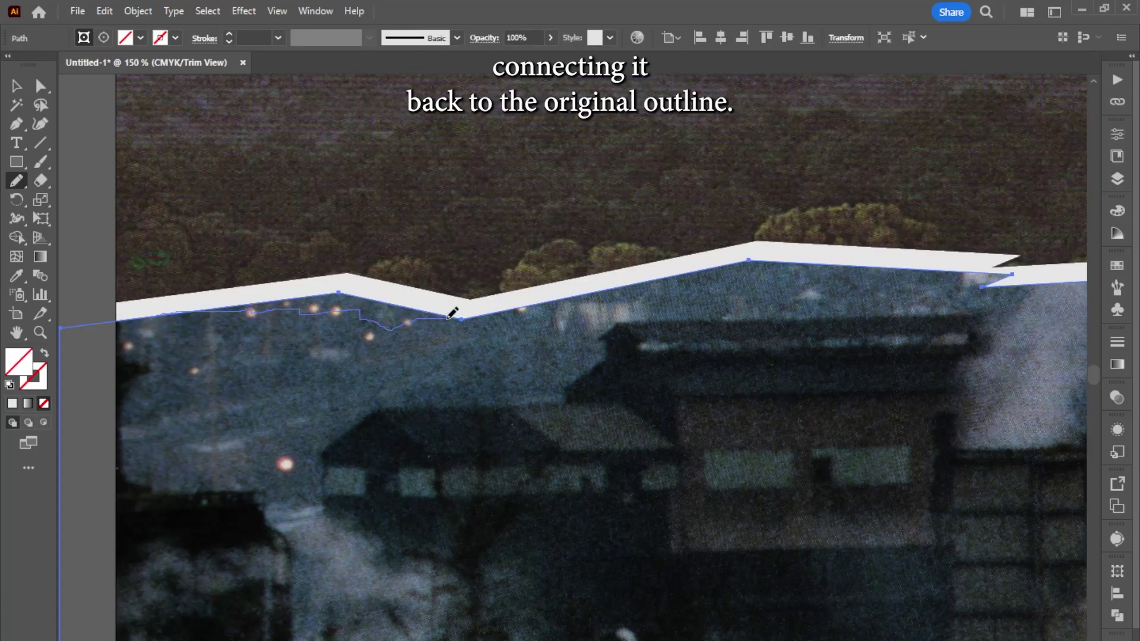
{"action": "left_click_drag", "start_coordinate": [611, 283], "coordinate": [745, 261]}
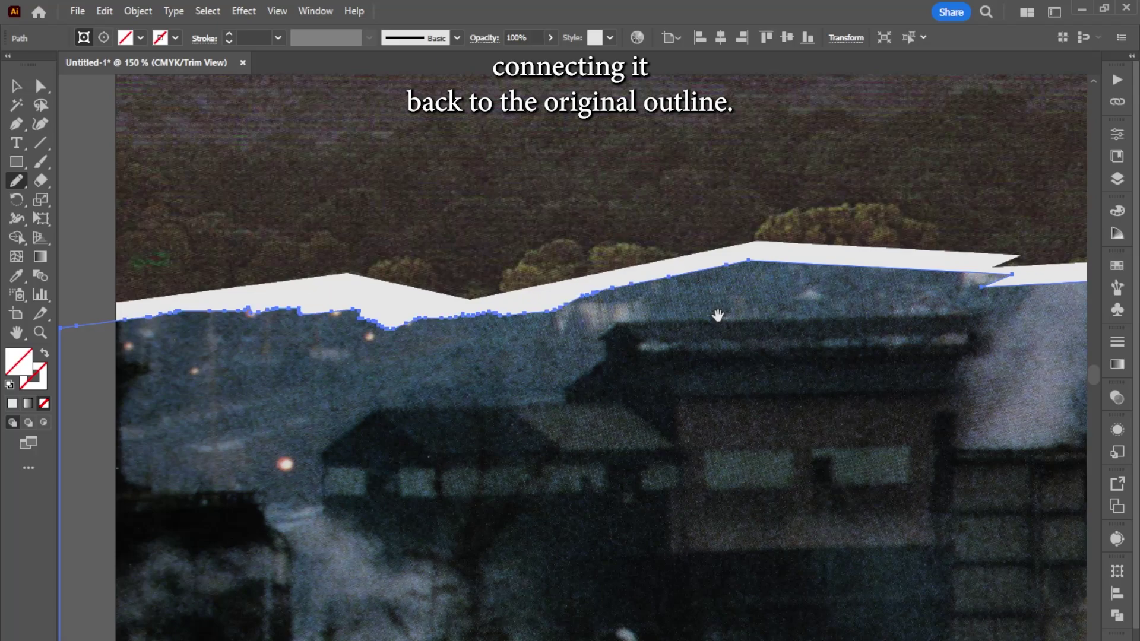
{"action": "left_click_drag", "start_coordinate": [720, 315], "coordinate": [334, 296]}
{"action": "mouse_move", "coordinate": [389, 256]}
{"action": "left_mouse_down"}
{"action": "mouse_move", "coordinate": [444, 279]}
{"action": "mouse_move", "coordinate": [602, 269]}
{"action": "mouse_move", "coordinate": [583, 294]}
{"action": "mouse_move", "coordinate": [692, 266]}
{"action": "left_mouse_up"}
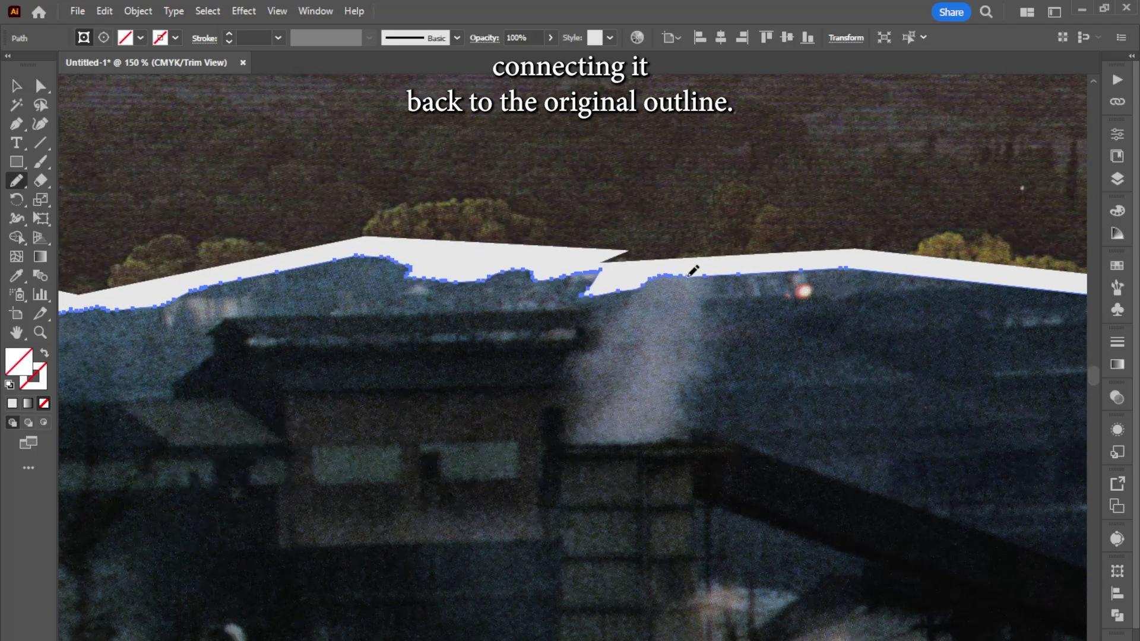
{"action": "scroll", "coordinate": [692, 267], "scroll_direction": "right", "scroll_amount": 5}
{"action": "mouse_move", "coordinate": [546, 274]}
{"action": "left_mouse_down"}
{"action": "mouse_move", "coordinate": [629, 294]}
{"action": "mouse_move", "coordinate": [800, 292]}
{"action": "left_mouse_up"}
{"action": "scroll", "coordinate": [800, 292], "scroll_direction": "right", "scroll_amount": 5}
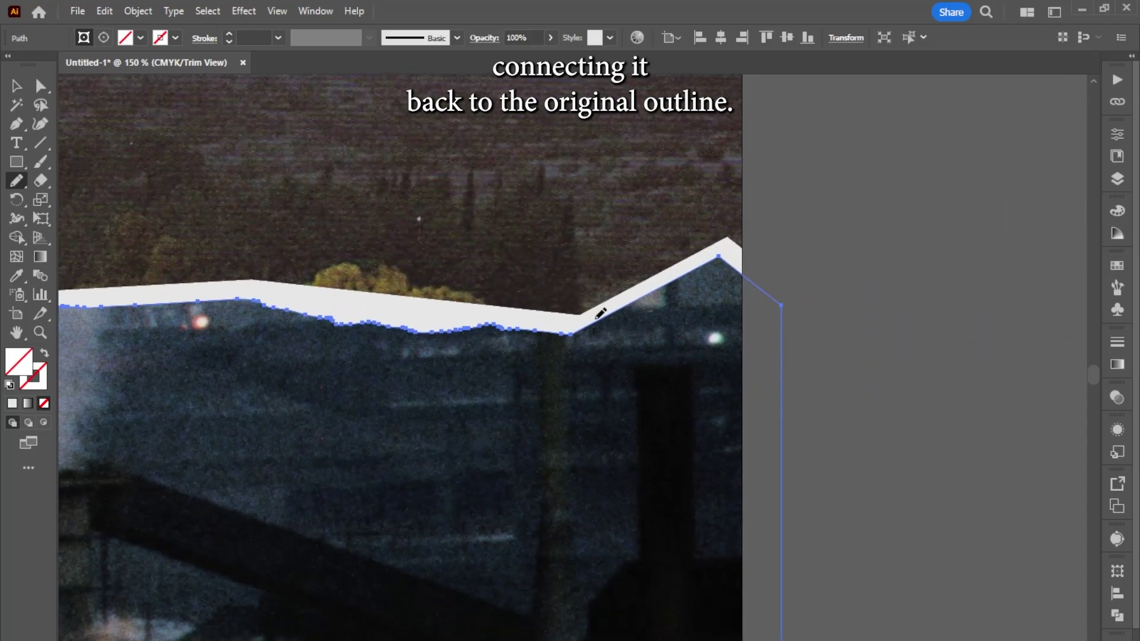
{"action": "left_click_drag", "start_coordinate": [601, 313], "coordinate": [746, 267]}
- Clear the selection and select the white paper strip for Pencil editing
{"action": "key", "text": "v"}
{"action": "left_click", "coordinate": [817, 265]}
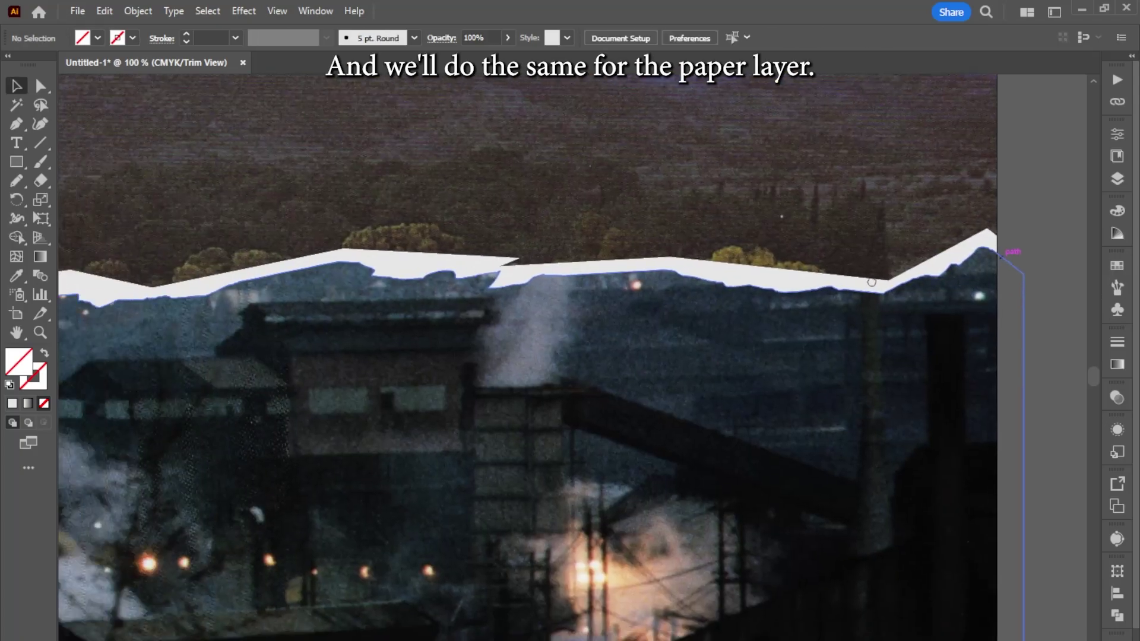
{"action": "scroll", "coordinate": [870, 282], "scroll_direction": "left", "scroll_amount": 8}
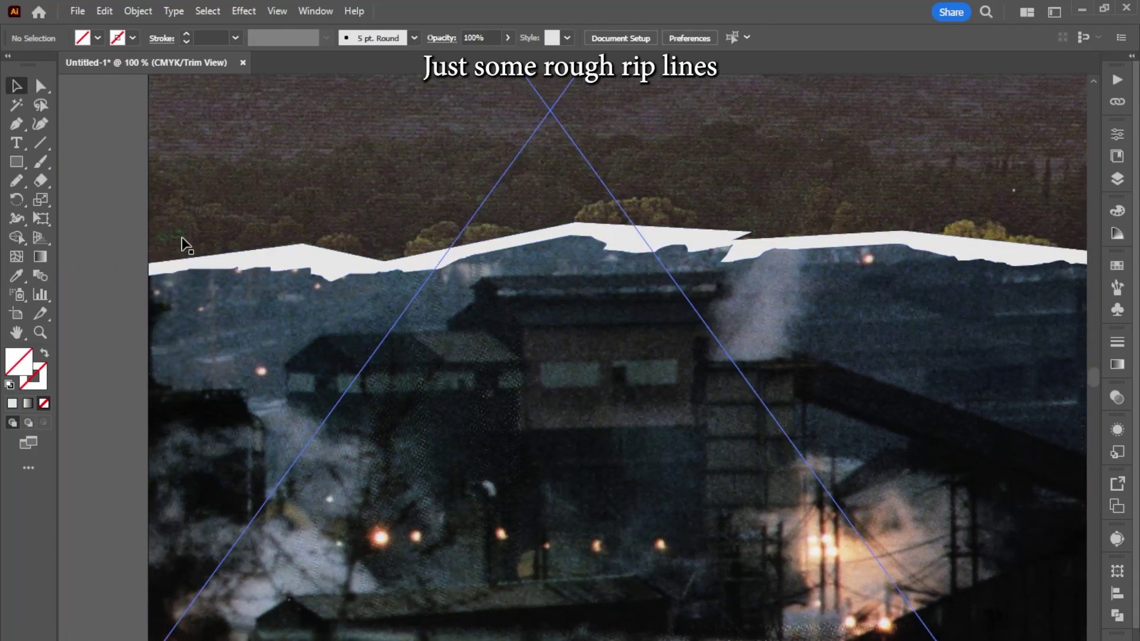
{"action": "left_click", "coordinate": [230, 269]}
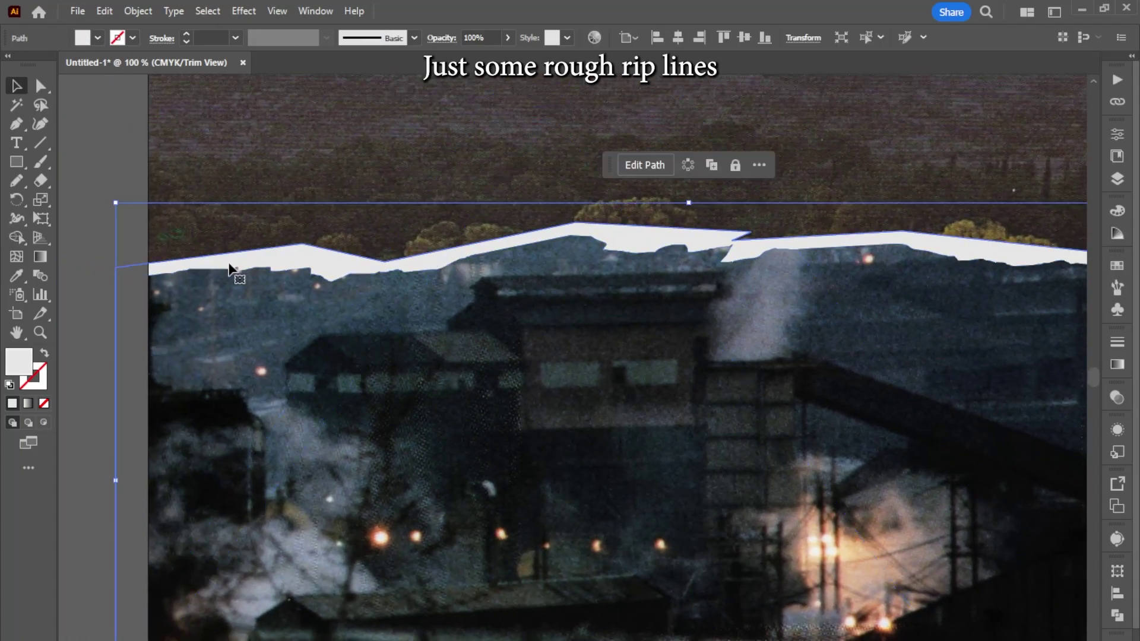
{"action": "key", "text": "n"}
{"action": "scroll", "coordinate": [202, 250], "scroll_direction": "up", "scroll_amount": 2}
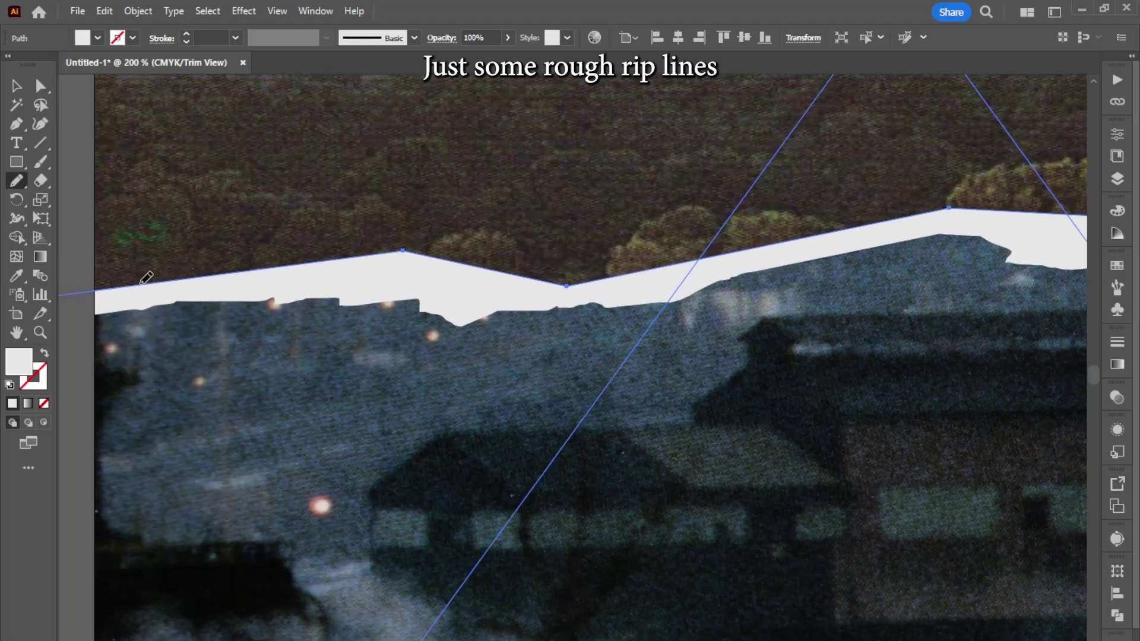
- Redraw the paper strip's top edge with ragged Pencil strokes from left to right
{"action": "left_click_drag", "start_coordinate": [144, 280], "coordinate": [351, 258]}
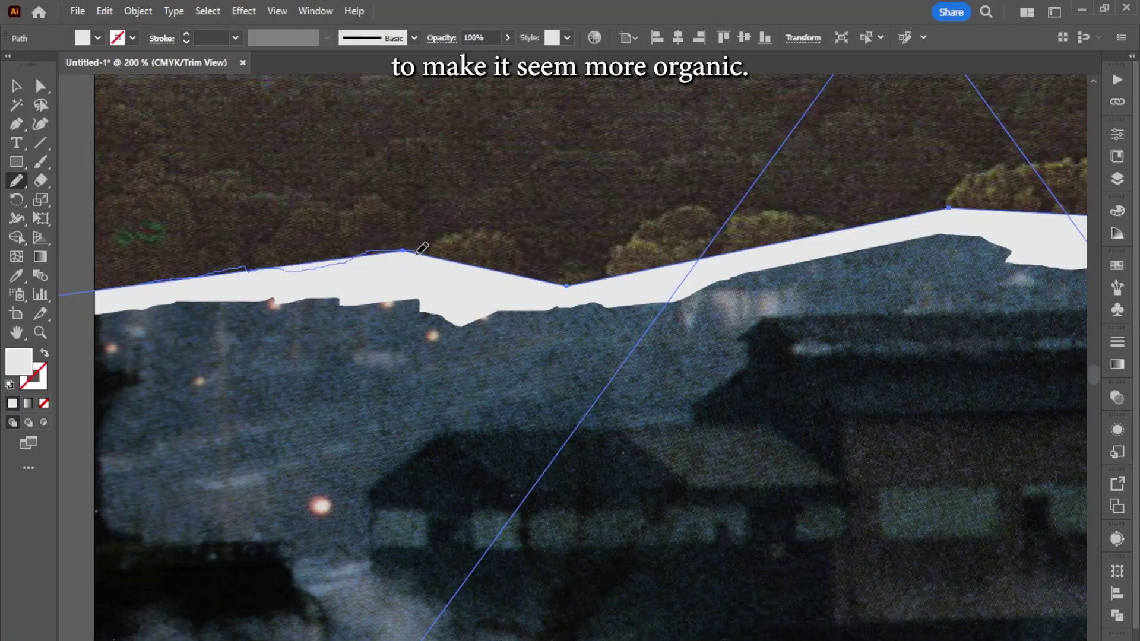
{"action": "left_click_drag", "start_coordinate": [492, 264], "coordinate": [497, 266]}
{"action": "scroll", "coordinate": [496, 266], "scroll_direction": "right", "scroll_amount": 15}
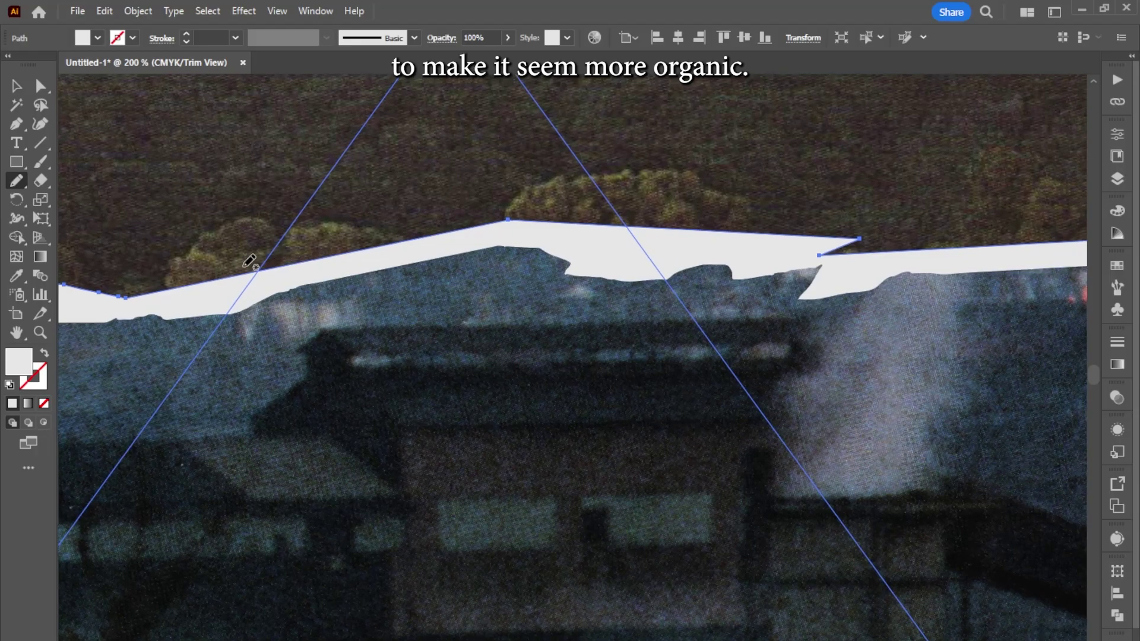
{"action": "mouse_move", "coordinate": [200, 275]}
{"action": "left_mouse_down"}
{"action": "mouse_move", "coordinate": [249, 290]}
{"action": "mouse_move", "coordinate": [345, 248]}
{"action": "mouse_move", "coordinate": [495, 221]}
{"action": "left_mouse_up"}
{"action": "scroll", "coordinate": [331, 257], "scroll_direction": "right", "scroll_amount": 8}
{"action": "left_click_drag", "start_coordinate": [355, 266], "coordinate": [640, 276]}
{"action": "scroll", "coordinate": [637, 275], "scroll_direction": "right", "scroll_amount": 6}
{"action": "left_click_drag", "start_coordinate": [442, 302], "coordinate": [751, 290]}
{"action": "scroll", "coordinate": [514, 303], "scroll_direction": "right", "scroll_amount": 9}
{"action": "mouse_move", "coordinate": [510, 308]}
{"action": "left_mouse_down"}
{"action": "mouse_move", "coordinate": [810, 342]}
{"action": "mouse_move", "coordinate": [445, 360]}
{"action": "left_mouse_up"}
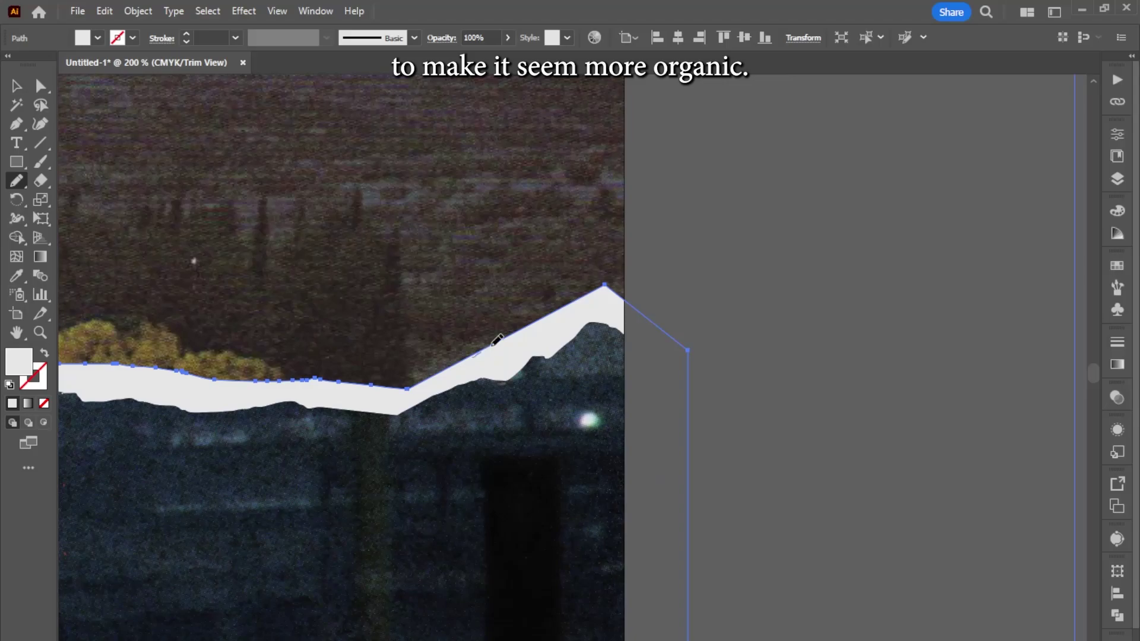
{"action": "left_click_drag", "start_coordinate": [591, 290], "coordinate": [618, 286]}
{"action": "scroll", "coordinate": [624, 300], "scroll_direction": "down", "scroll_amount": 3}
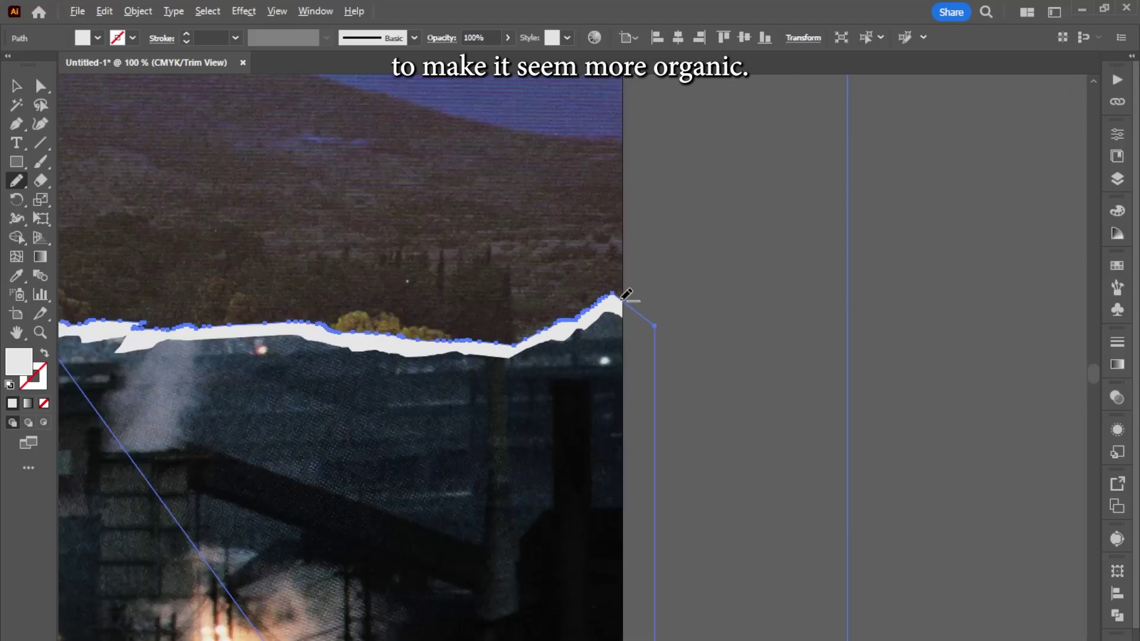
- Return to the Selection tool, collapse the city photo group in Layers, and open the Effect menu
{"action": "key", "text": "v"}
{"action": "scroll", "coordinate": [542, 384], "scroll_direction": "up", "scroll_amount": 3}
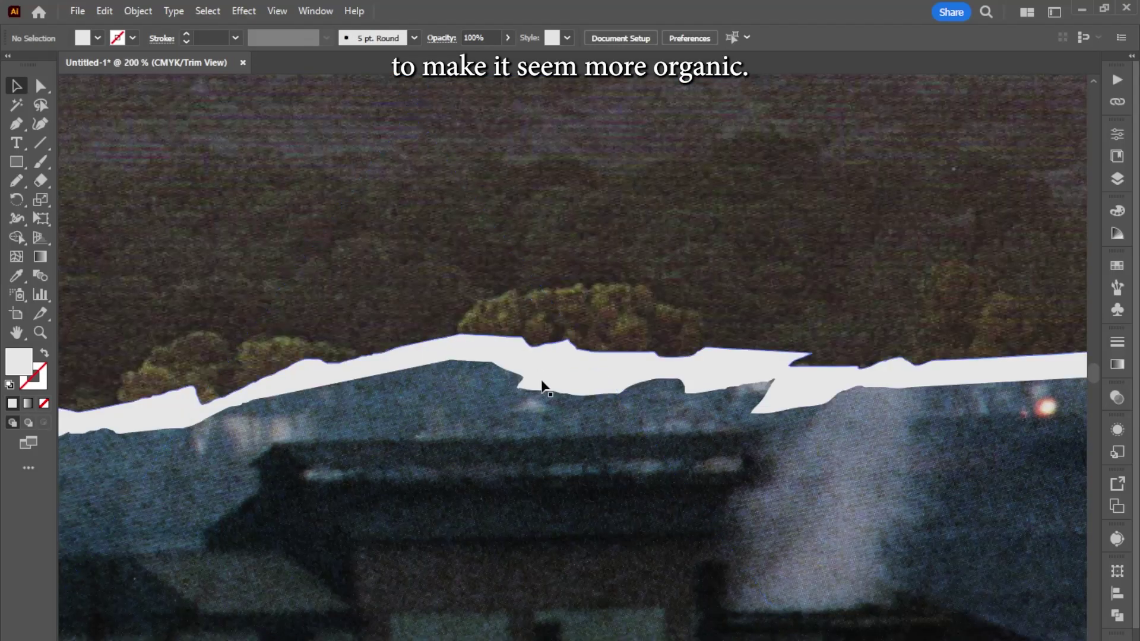
{"action": "left_click", "coordinate": [1117, 176]}
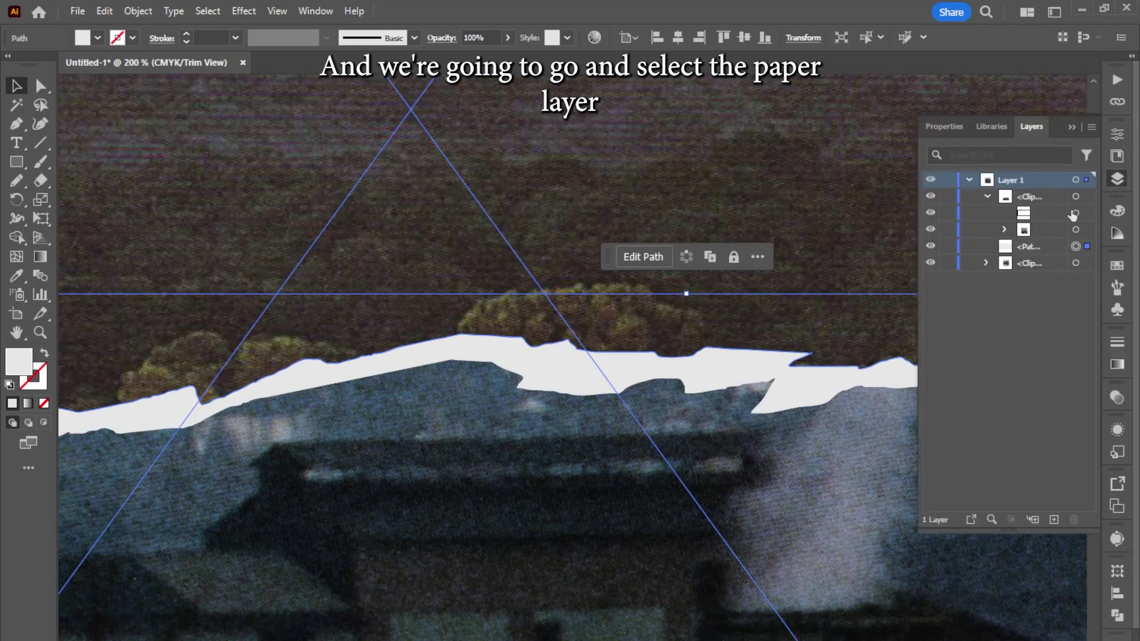
{"action": "left_click", "coordinate": [985, 196]}
{"action": "left_click", "coordinate": [242, 11]}
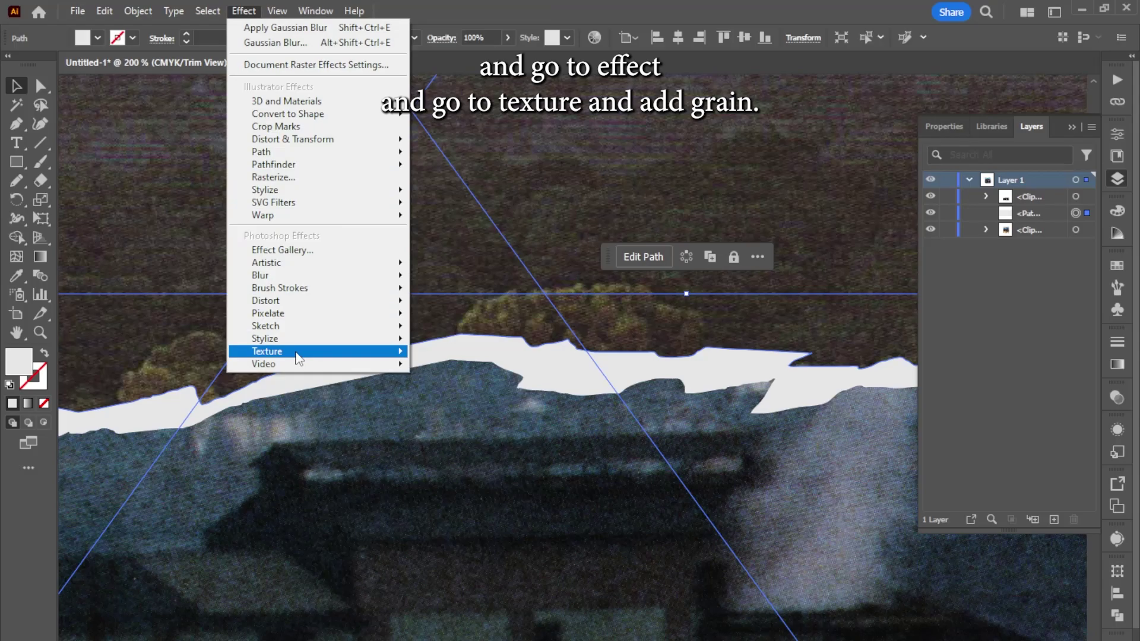
- Open Texture > Grain, keep Horizontal grain type, and raise the Intensity
{"action": "mouse_move", "coordinate": [296, 353]}
{"action": "left_click", "coordinate": [502, 379]}
{"action": "left_click_drag", "start_coordinate": [526, 484], "coordinate": [333, 282]}
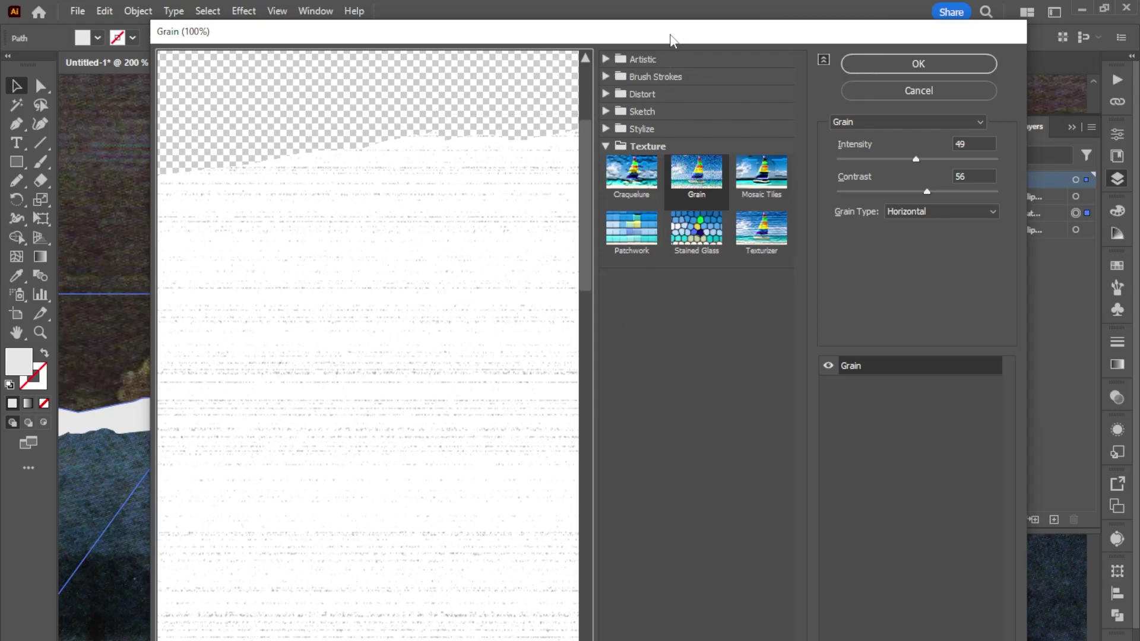
{"action": "mouse_move", "coordinate": [669, 35]}
{"action": "left_mouse_down"}
{"action": "mouse_move", "coordinate": [669, 5]}
{"action": "mouse_move", "coordinate": [666, 32]}
{"action": "left_mouse_up"}
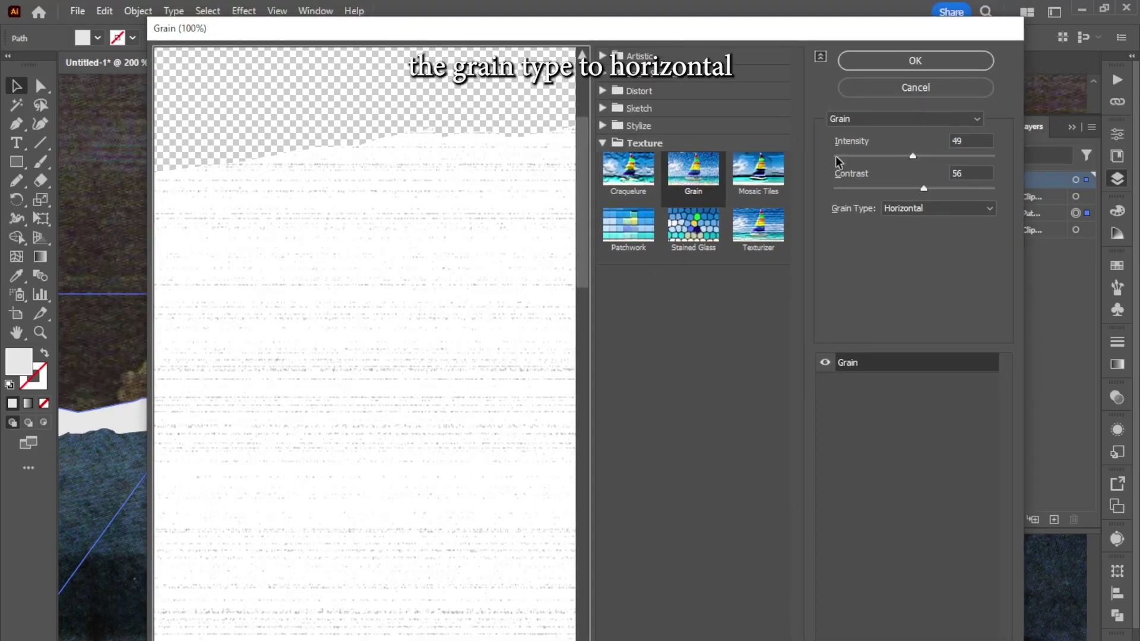
{"action": "left_click", "coordinate": [919, 202]}
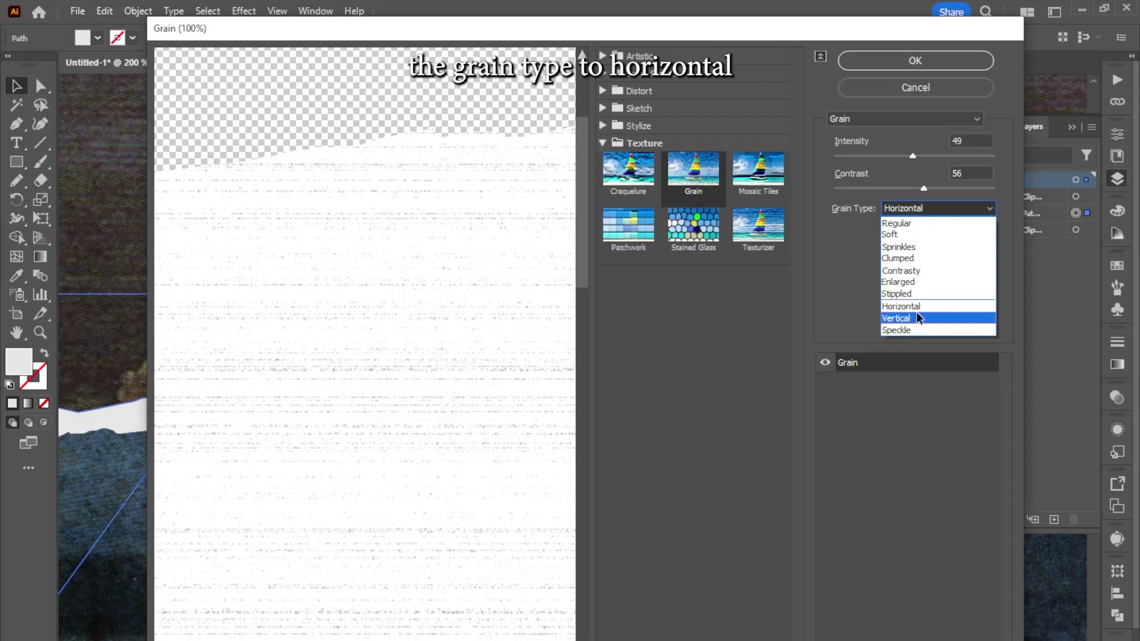
{"action": "left_click", "coordinate": [918, 308]}
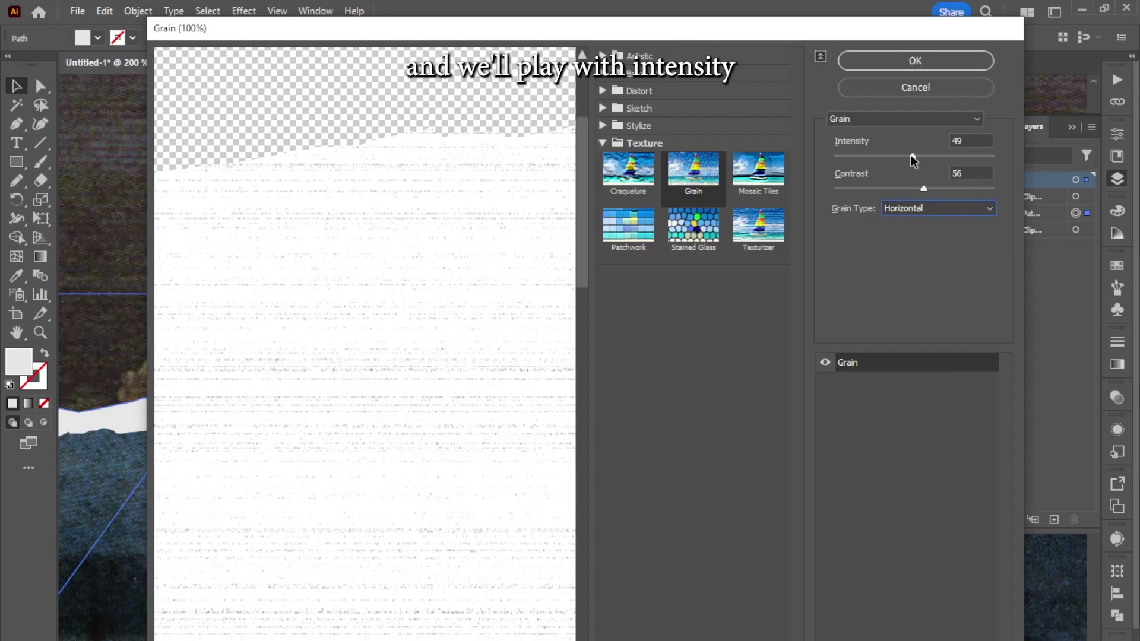
{"action": "left_click_drag", "start_coordinate": [912, 156], "coordinate": [920, 194]}
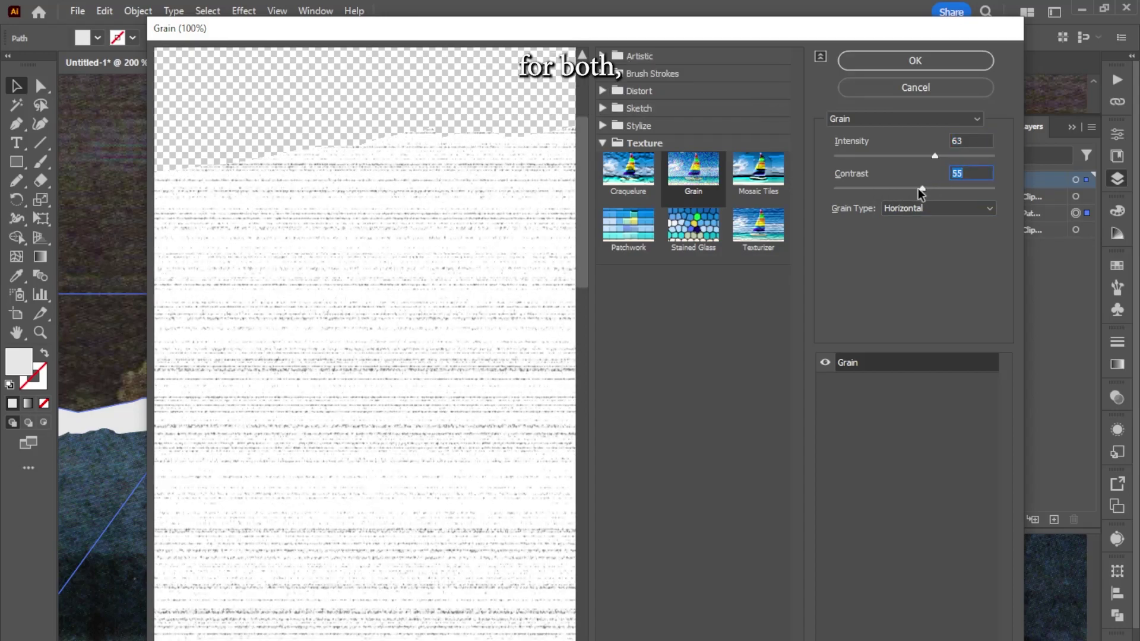
- Apply the Grain effect with Intensity 55 and select the torn paper shape
{"action": "type", "text": "55"}
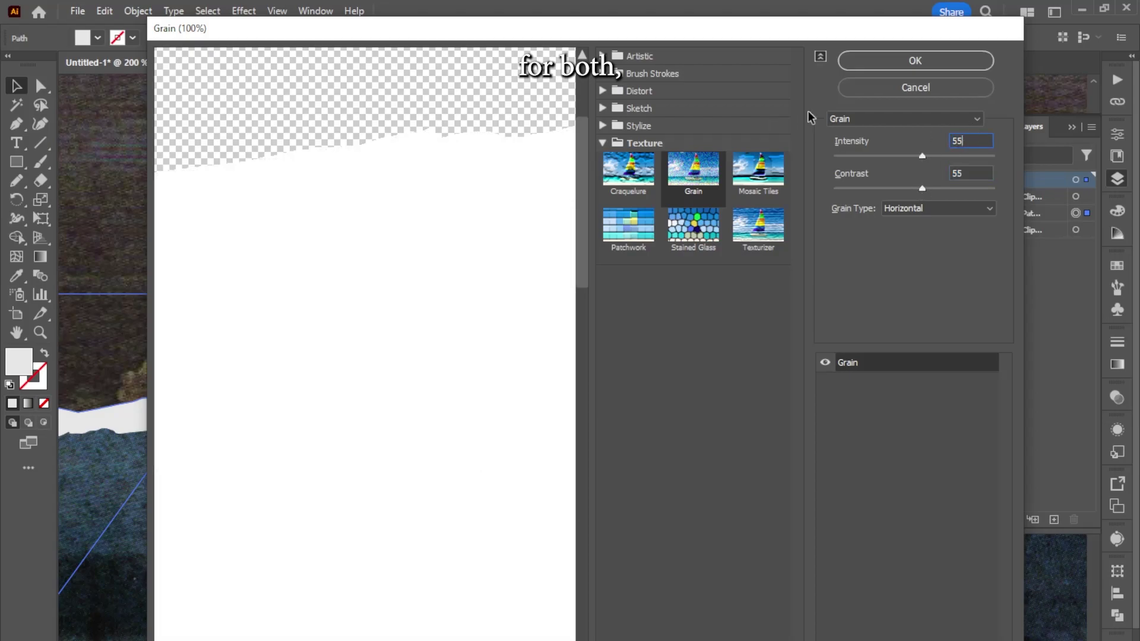
{"action": "left_click", "coordinate": [947, 55]}
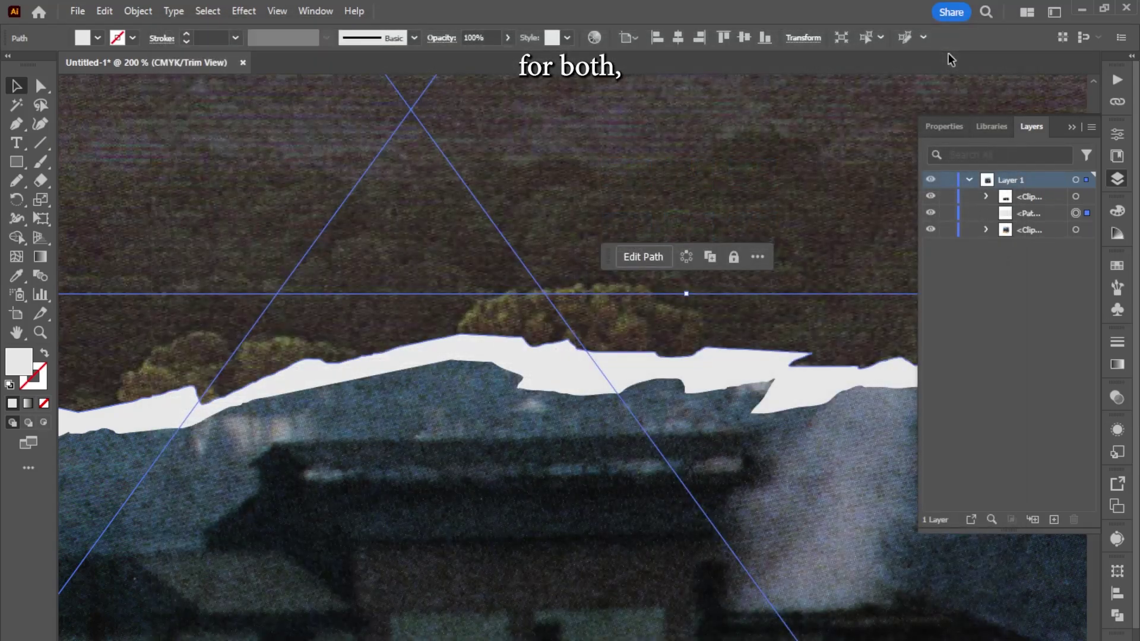
{"action": "left_click", "coordinate": [525, 219]}
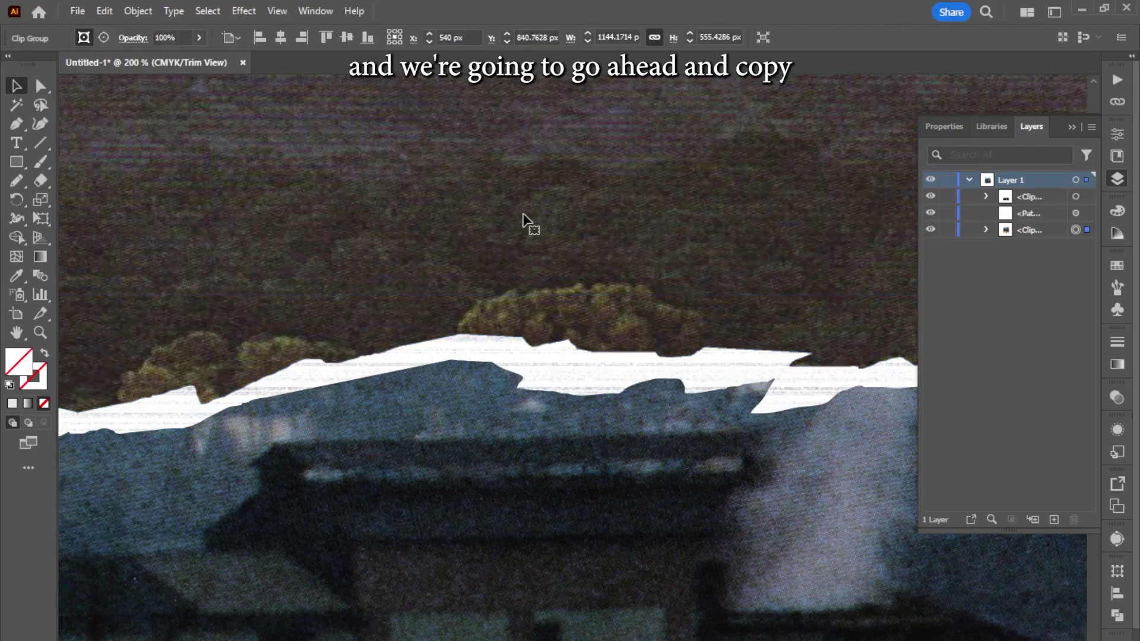
{"action": "left_click", "coordinate": [1076, 213]}
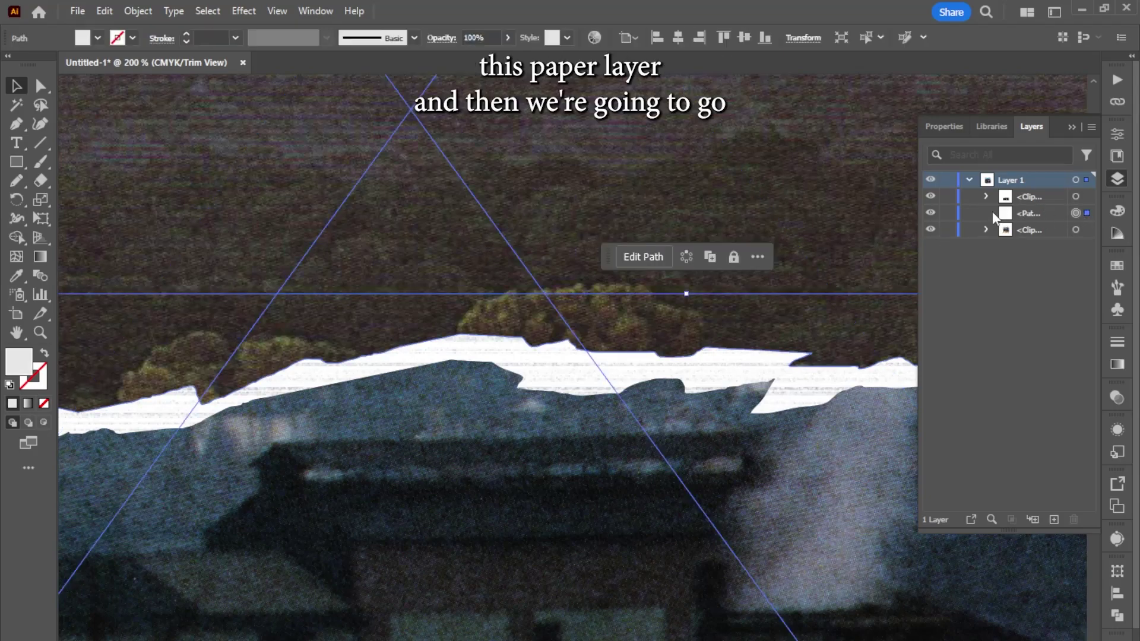
- Hide Grain on the paper copy, nudge it up, and stack it below the grainy original
{"action": "left_click", "coordinate": [1117, 429]}
{"action": "left_click", "coordinate": [925, 508]}
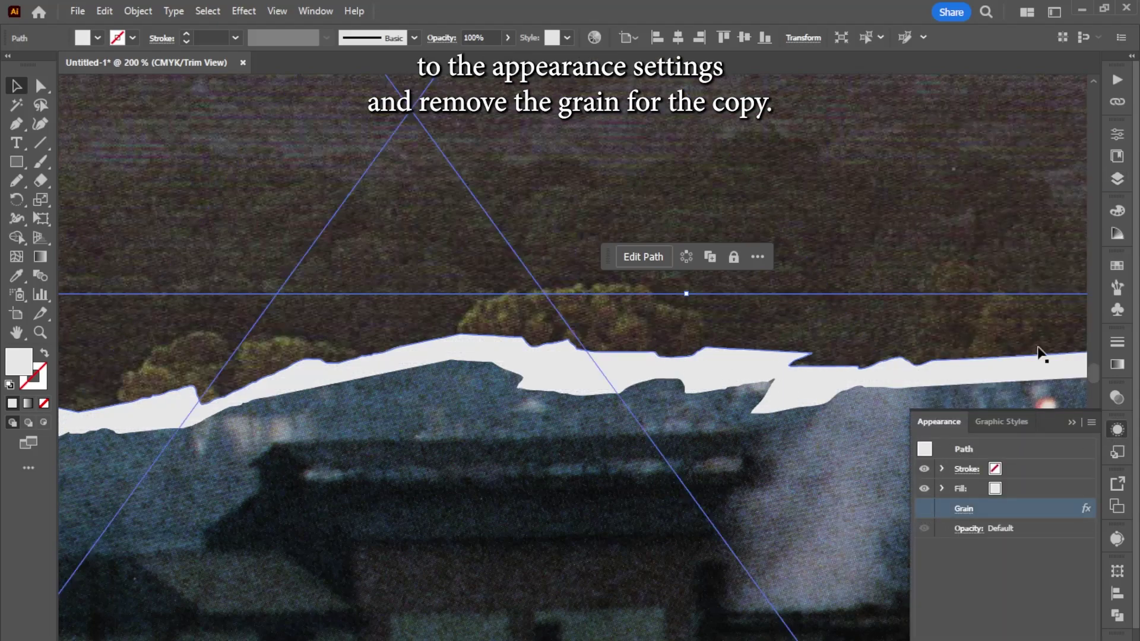
{"action": "left_click", "coordinate": [1117, 179]}
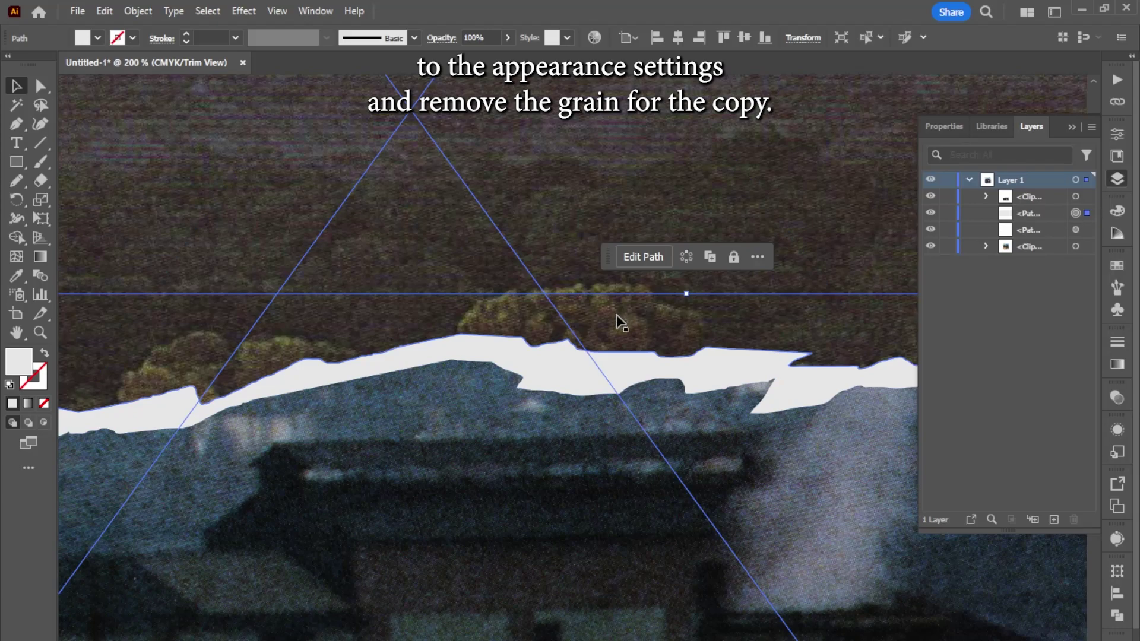
{"action": "left_click_drag", "start_coordinate": [603, 350], "coordinate": [603, 340]}
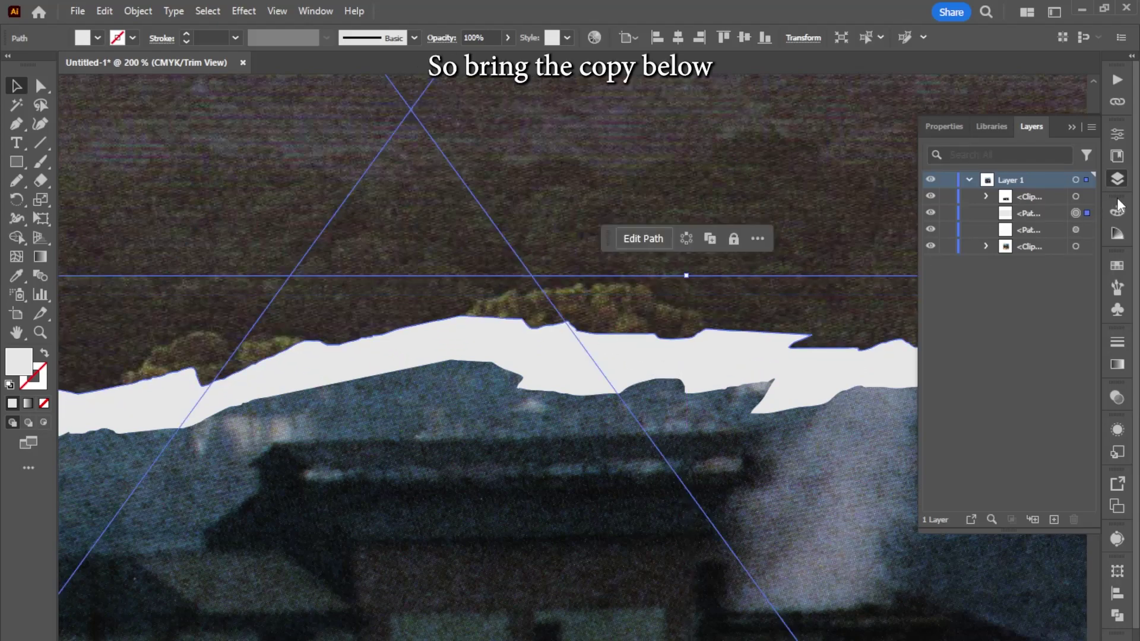
{"action": "left_click_drag", "start_coordinate": [1013, 218], "coordinate": [1015, 237]}
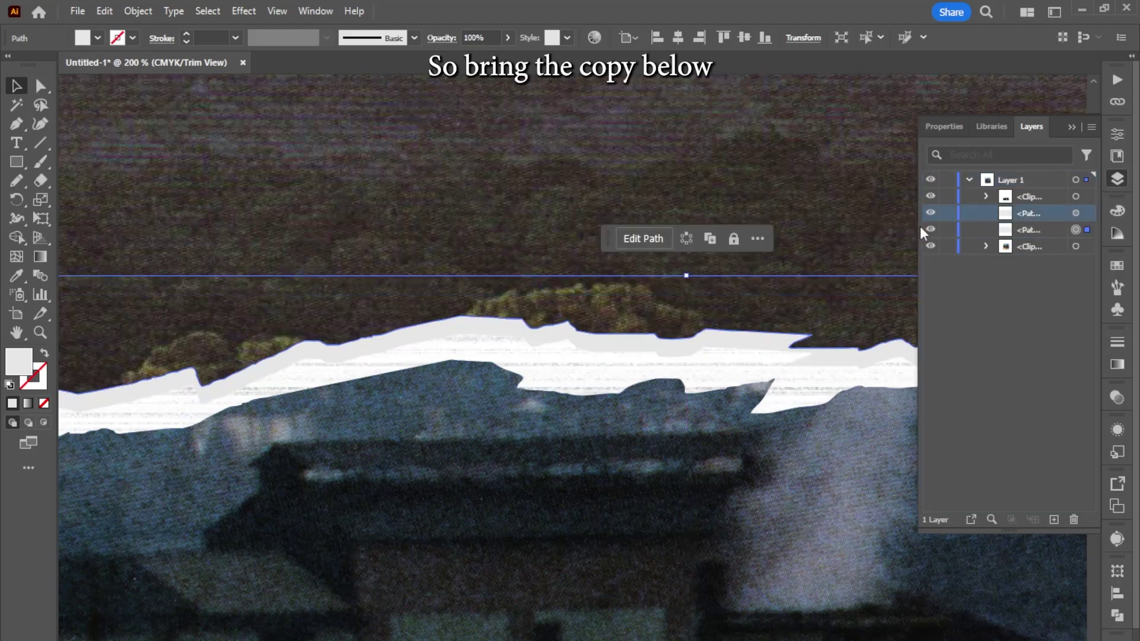
{"action": "left_click_drag", "start_coordinate": [914, 228], "coordinate": [860, 228]}
- Rename the lower paper copy layer to 'shadow' and the upper paper shape to 'paper'
{"action": "double_click", "coordinate": [1003, 232]}
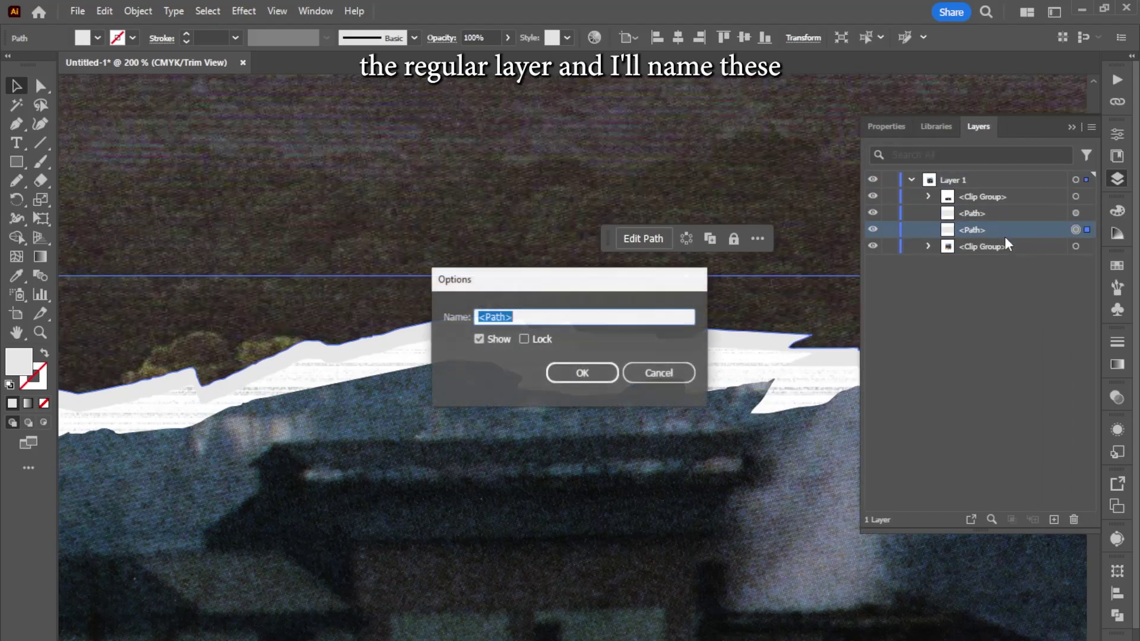
{"action": "type", "text": "shadoew"}
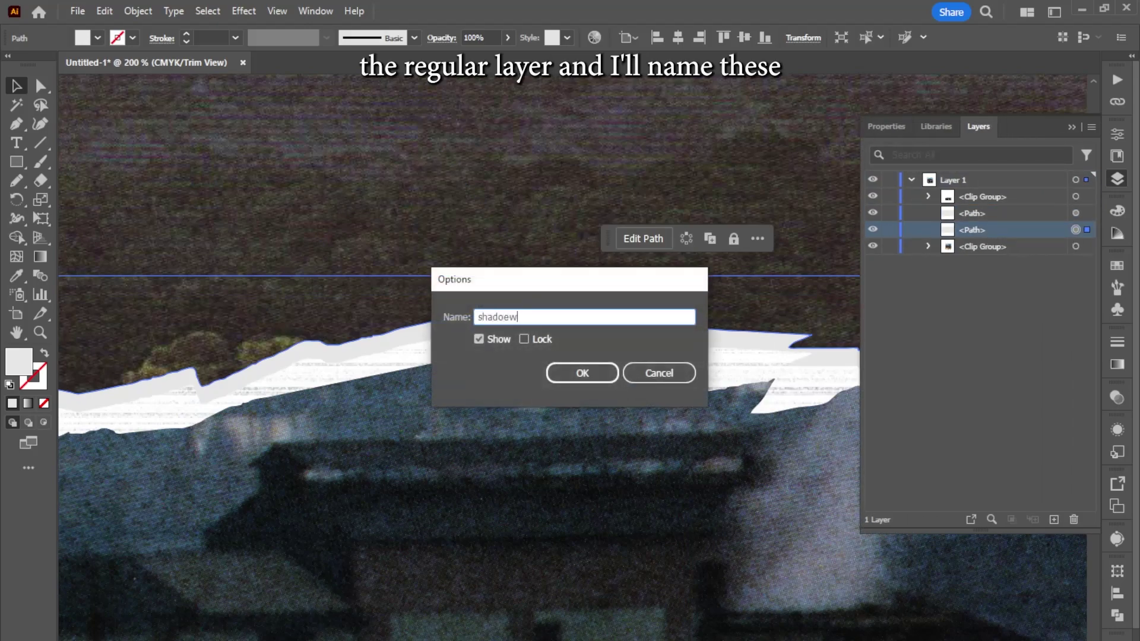
{"action": "key", "text": "BackSpace"}
{"action": "key", "text": "BackSpace"}
{"action": "type", "text": "w"}
{"action": "key", "text": "Return"}
{"action": "left_click", "coordinate": [975, 213]}
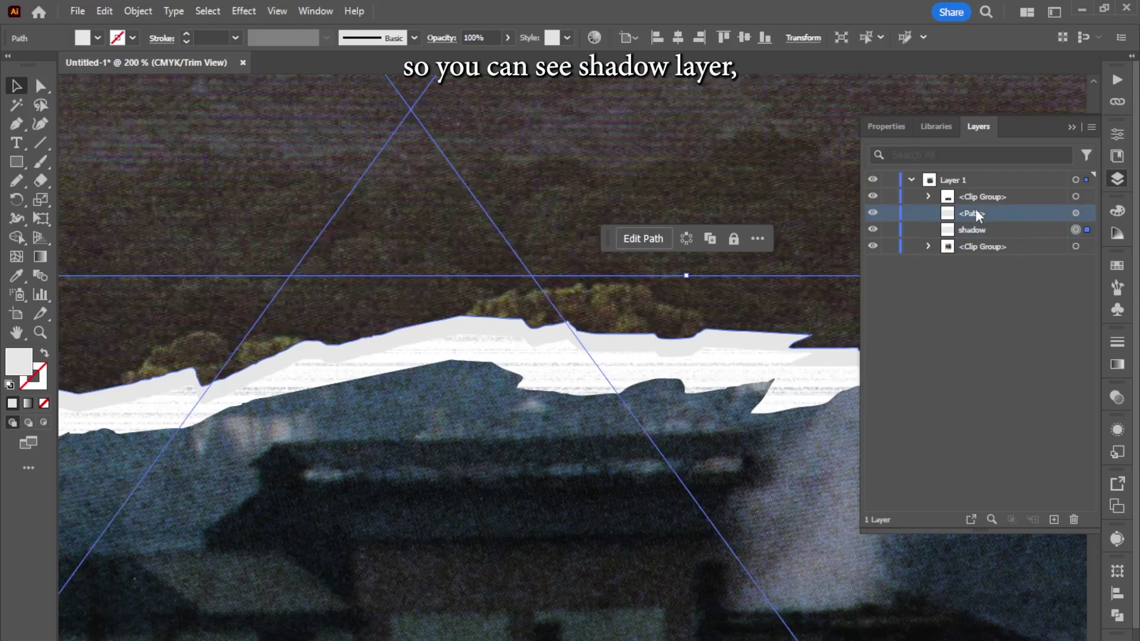
{"action": "double_click", "coordinate": [976, 213]}
{"action": "type", "text": "P"}
{"action": "key", "text": "Return"}
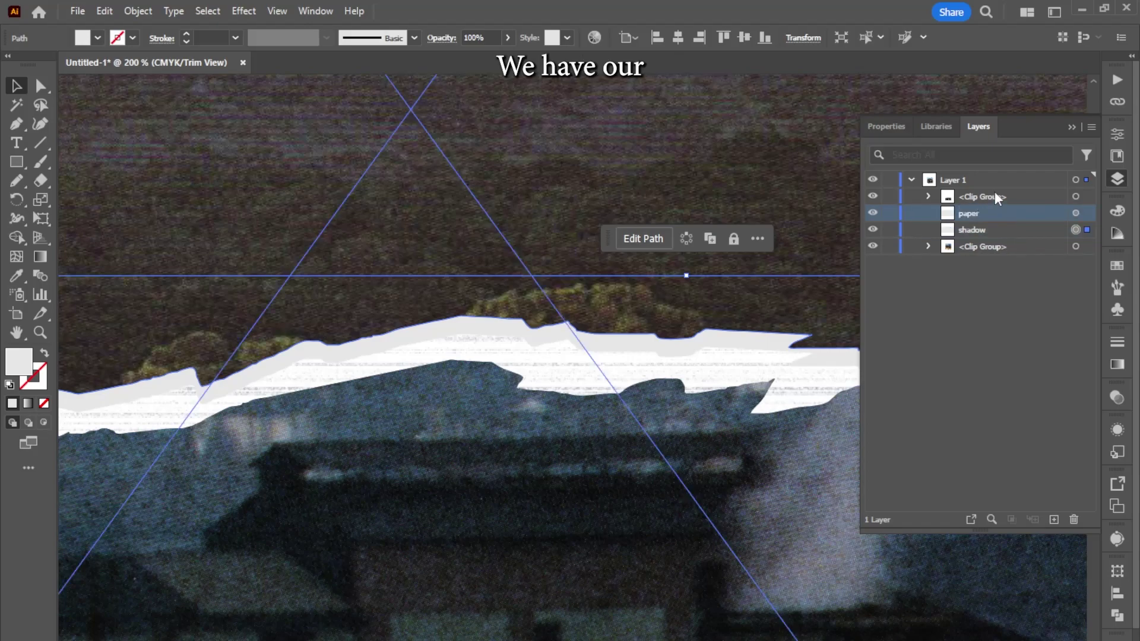
- Rename the top image group to 'front image' and the bottom image group to 'background'
{"action": "double_click", "coordinate": [995, 196]}
{"action": "type", "text": "front"}
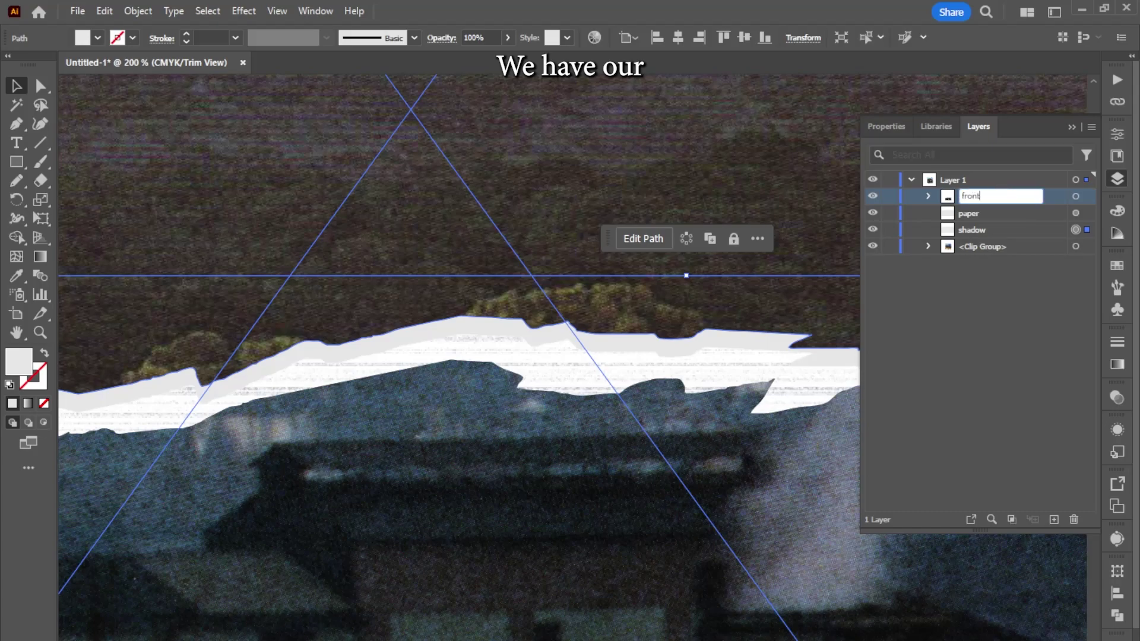
{"action": "type", "text": " image"}
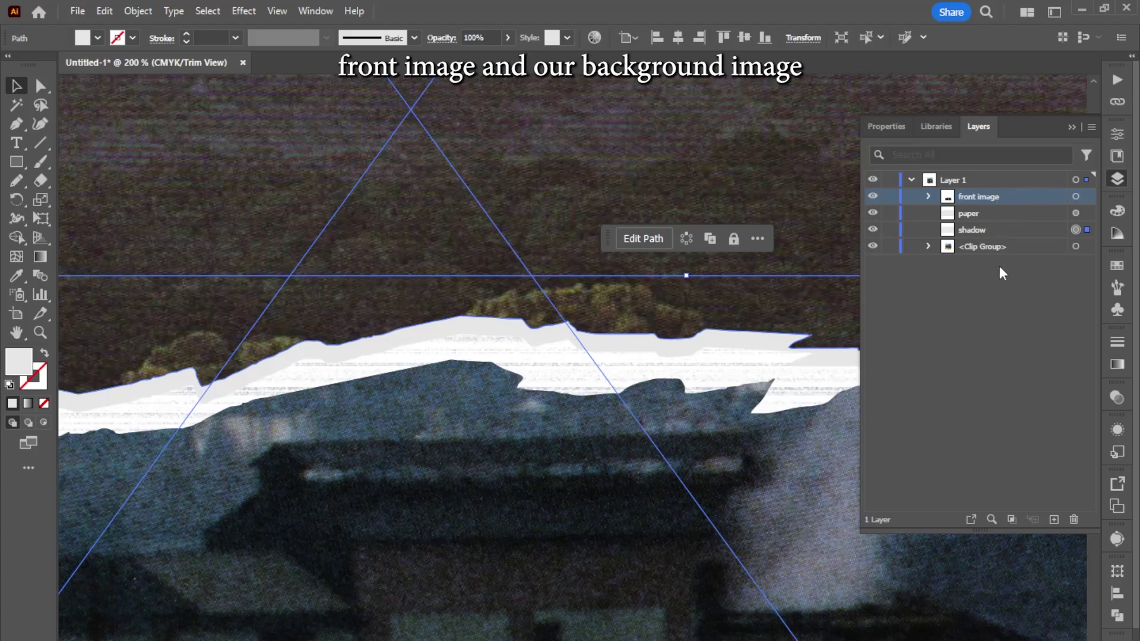
{"action": "double_click", "coordinate": [1002, 246]}
{"action": "type", "text": "backg"}
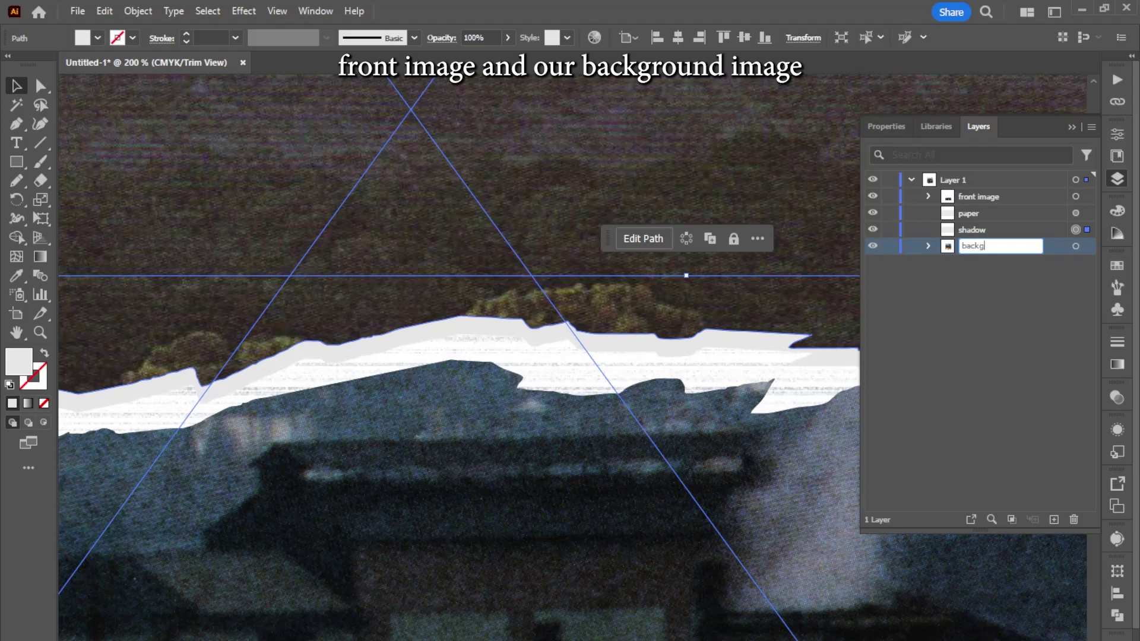
{"action": "type", "text": "round"}
{"action": "key", "text": "Return"}
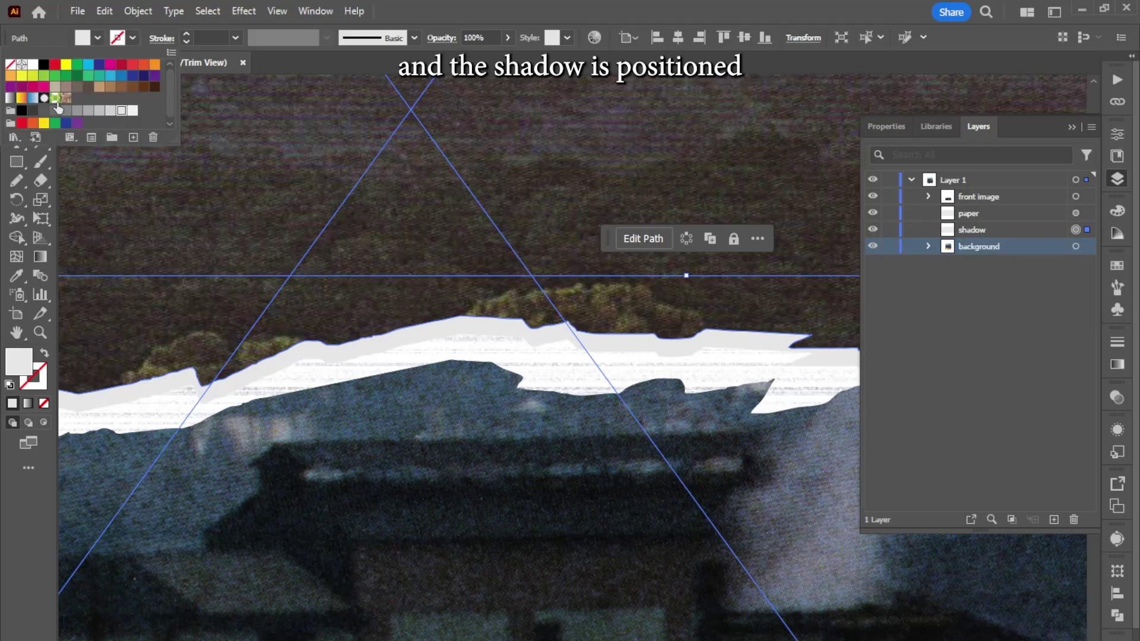
- Fill the shadow shape with the near-black grey #1E1D1D
{"action": "left_click", "coordinate": [32, 112]}
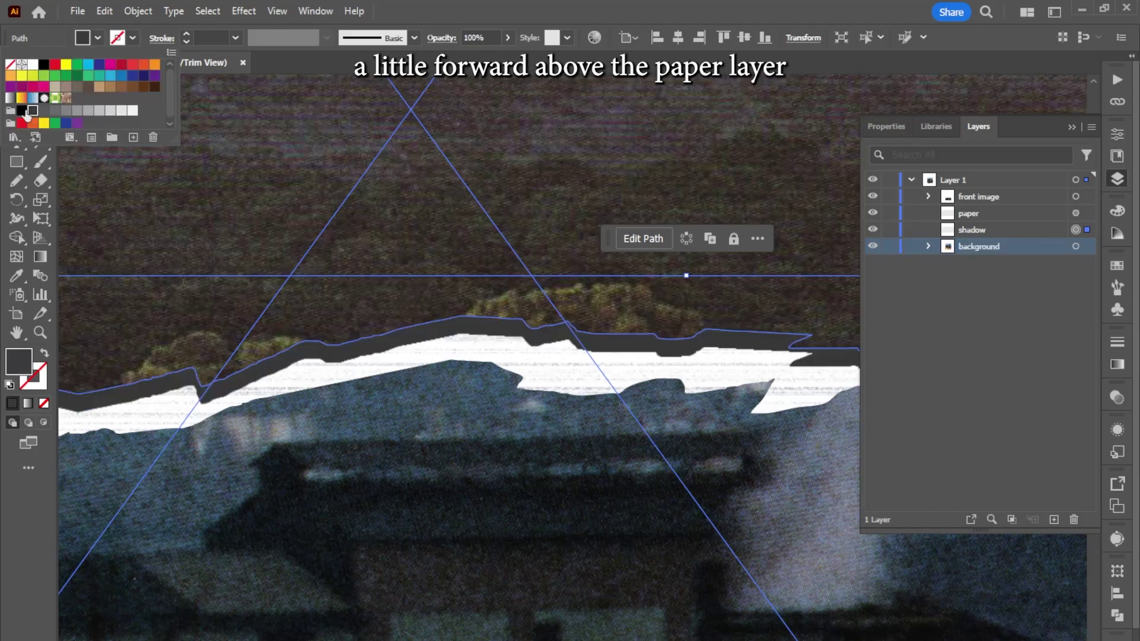
{"action": "left_click", "coordinate": [21, 112]}
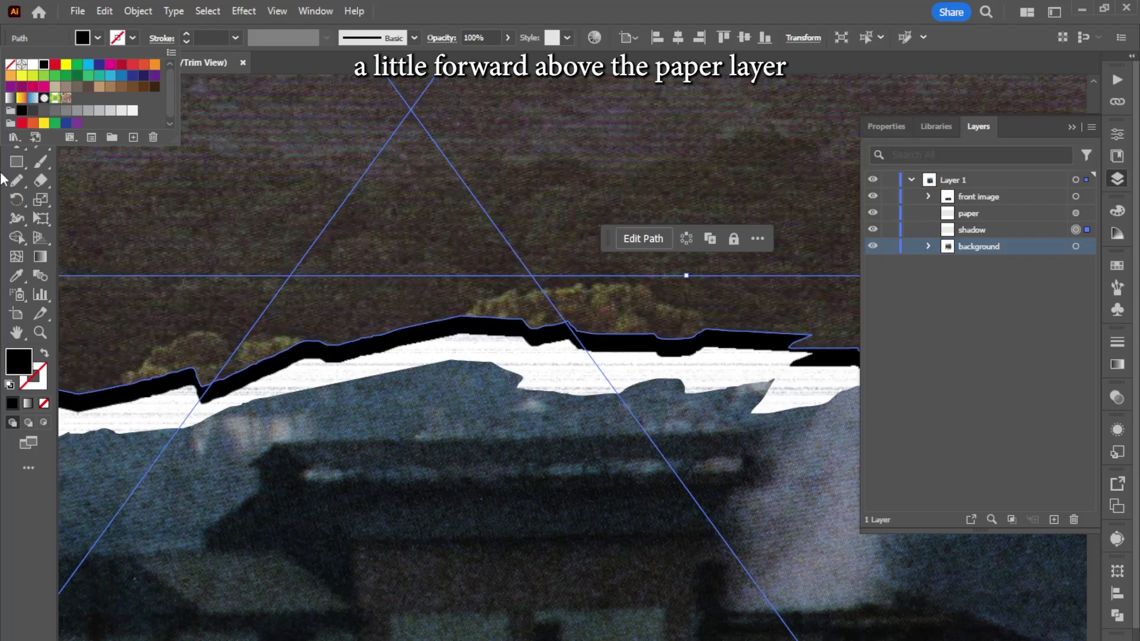
{"action": "double_click", "coordinate": [18, 372]}
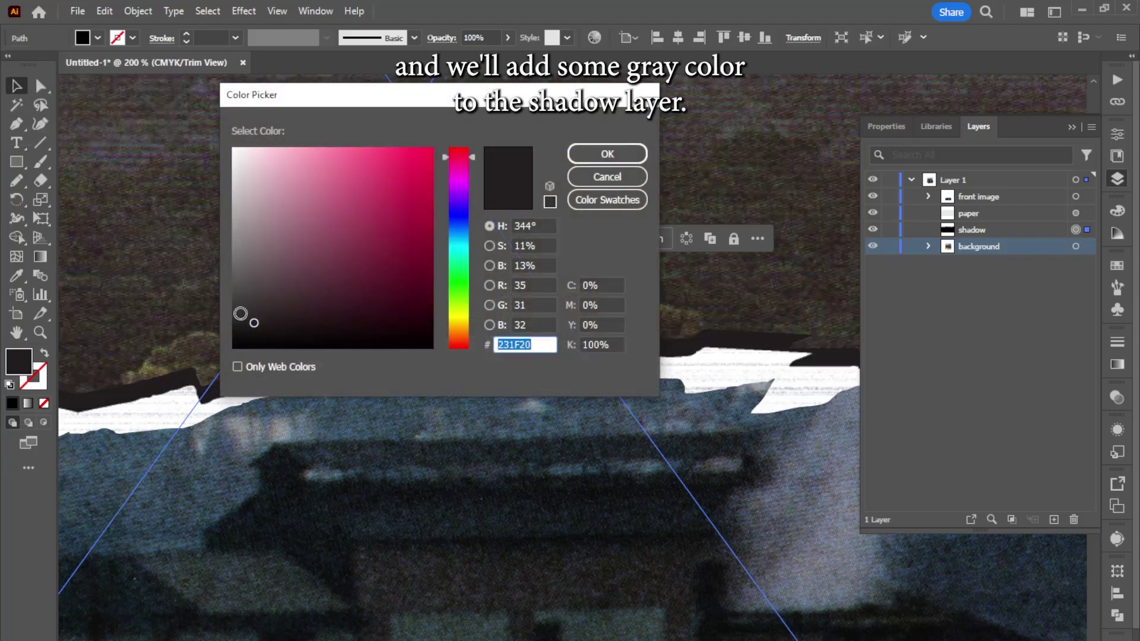
{"action": "left_click", "coordinate": [239, 327]}
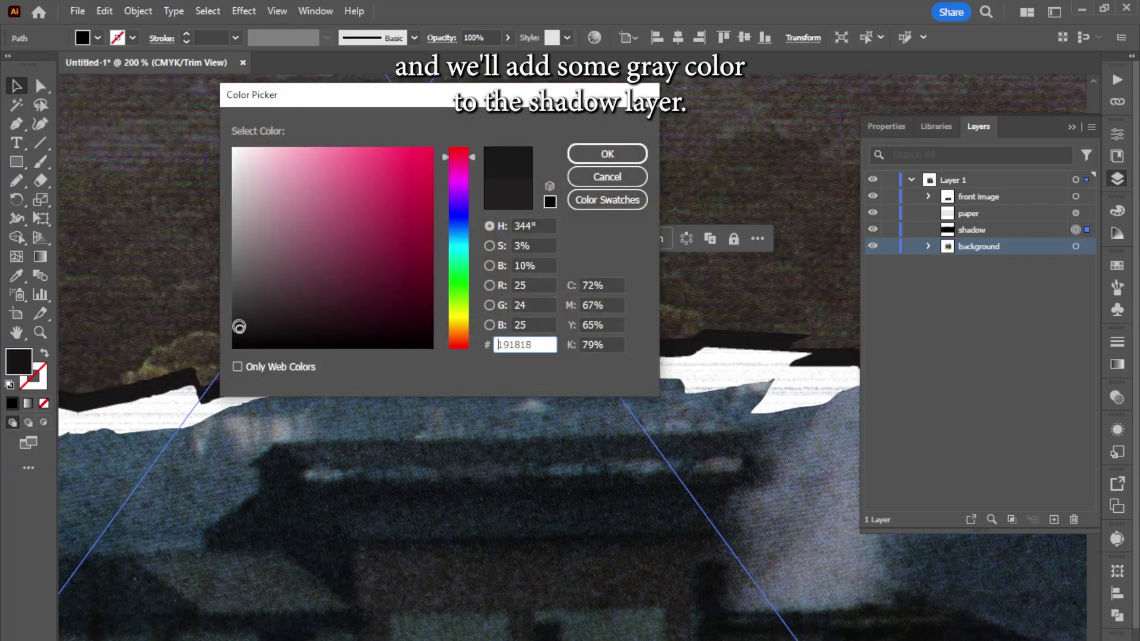
{"action": "left_click", "coordinate": [606, 154]}
- Apply a Gaussian Blur with a 25-pixel radius to the shadow
{"action": "left_click", "coordinate": [240, 10]}
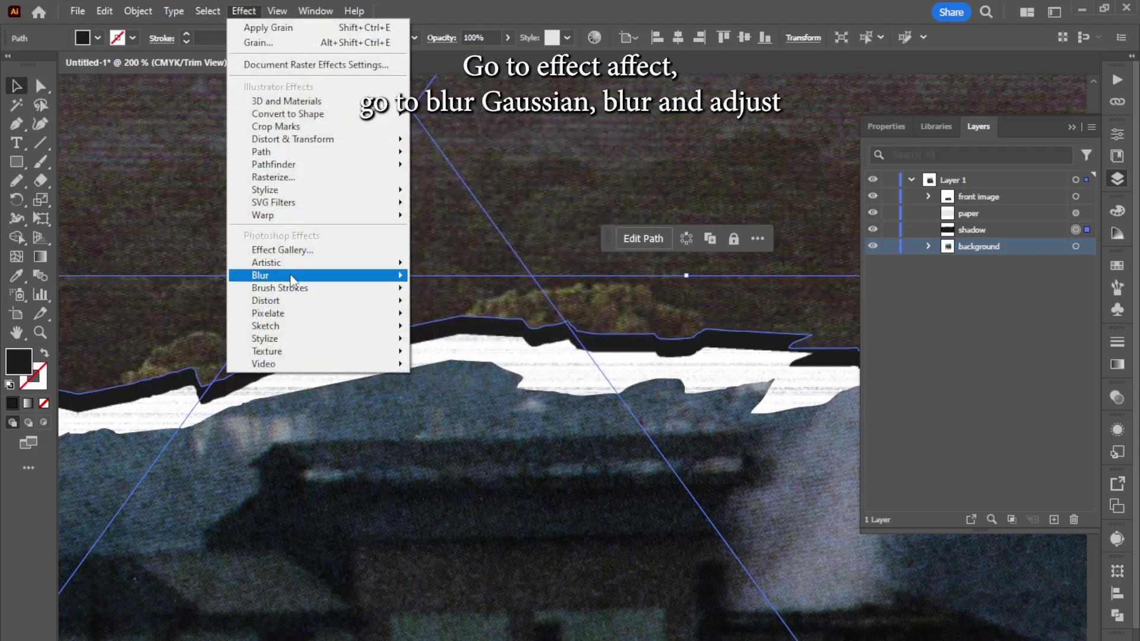
{"action": "mouse_move", "coordinate": [291, 276]}
{"action": "left_click", "coordinate": [469, 278]}
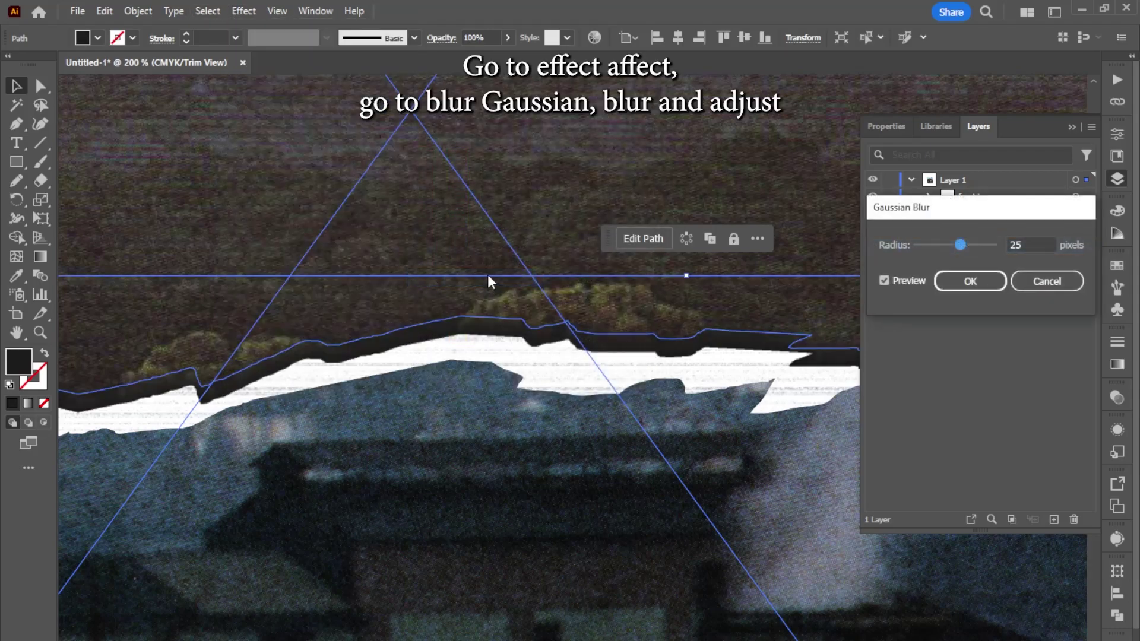
{"action": "left_click", "coordinate": [976, 287]}
{"action": "left_click", "coordinate": [592, 180]}
{"action": "key", "text": "ctrl+1"}
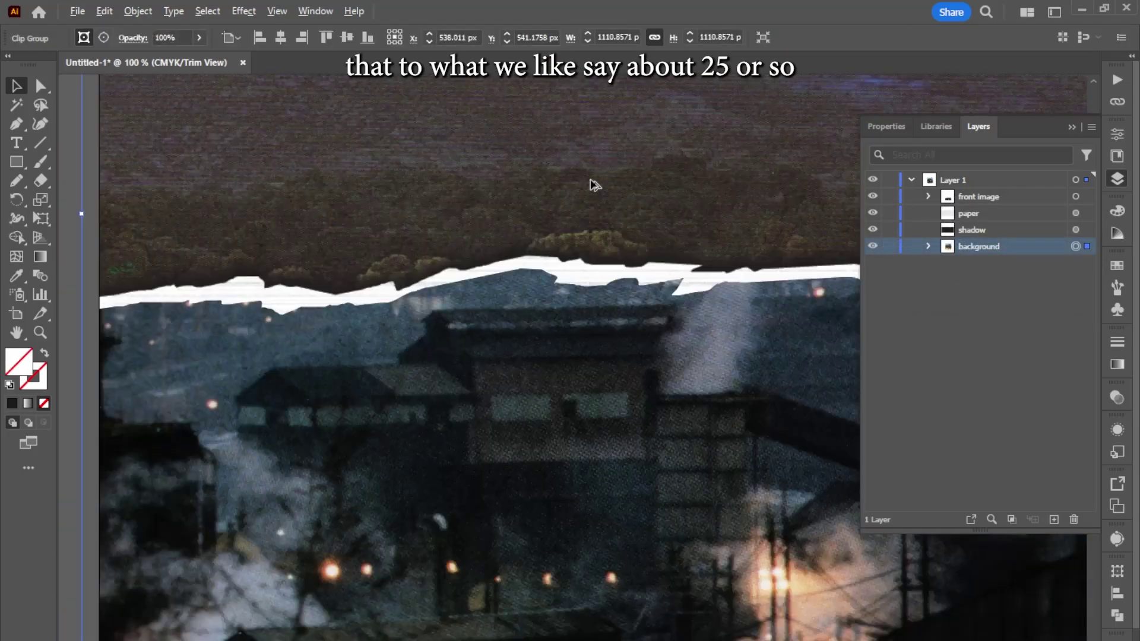
- Nudge the blurred shadow about 5 px down beneath the torn paper edge, then check it zoomed out
{"action": "scroll", "coordinate": [594, 184], "scroll_direction": "down", "scroll_amount": 2}
{"action": "scroll", "coordinate": [608, 186], "scroll_direction": "right", "scroll_amount": 3}
{"action": "scroll", "coordinate": [428, 203], "scroll_direction": "up", "scroll_amount": 4}
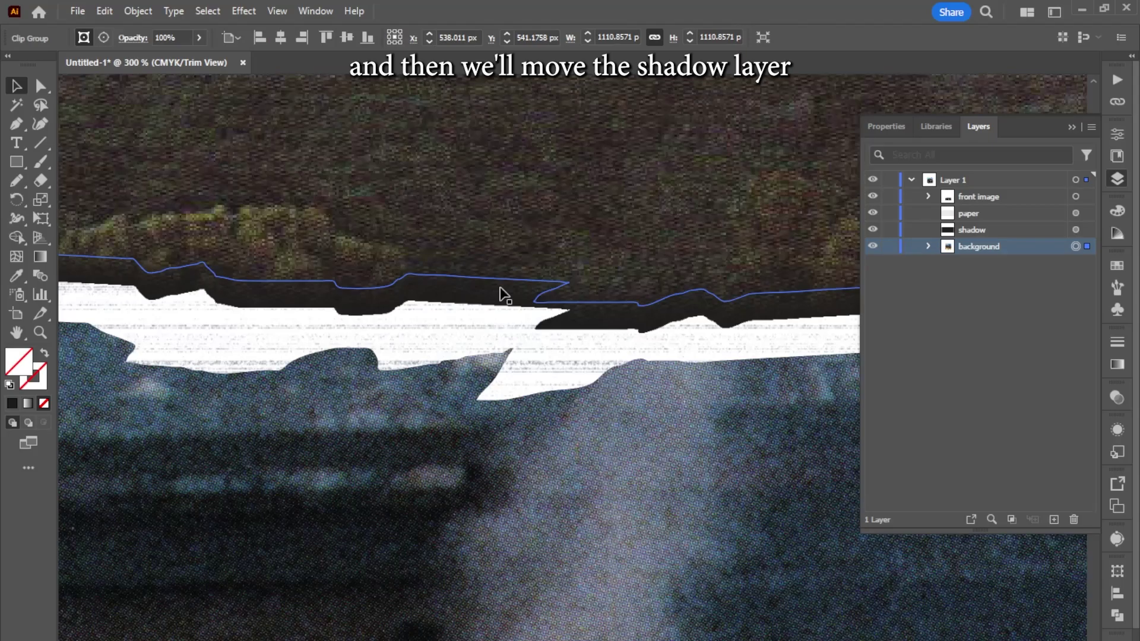
{"action": "mouse_move", "coordinate": [504, 295]}
{"action": "left_mouse_down"}
{"action": "mouse_move", "coordinate": [503, 309]}
{"action": "mouse_move", "coordinate": [501, 298]}
{"action": "left_mouse_up"}
{"action": "key", "text": "ctrl+1"}
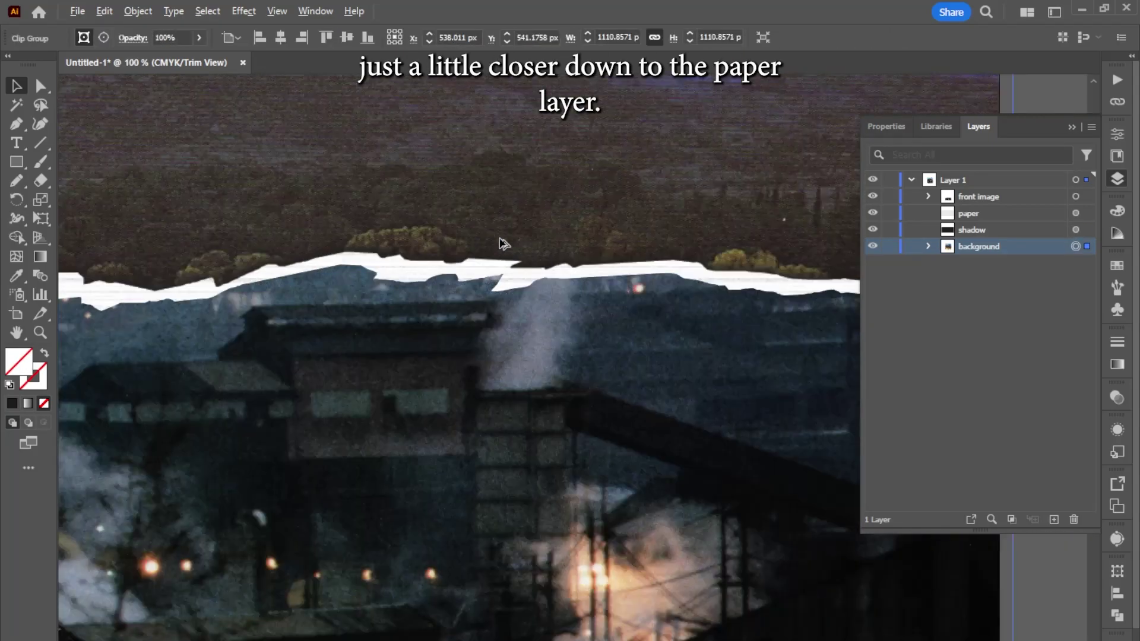
{"action": "scroll", "coordinate": [504, 244], "scroll_direction": "down", "scroll_amount": 2}
{"action": "scroll", "coordinate": [492, 267], "scroll_direction": "up", "scroll_amount": 3}
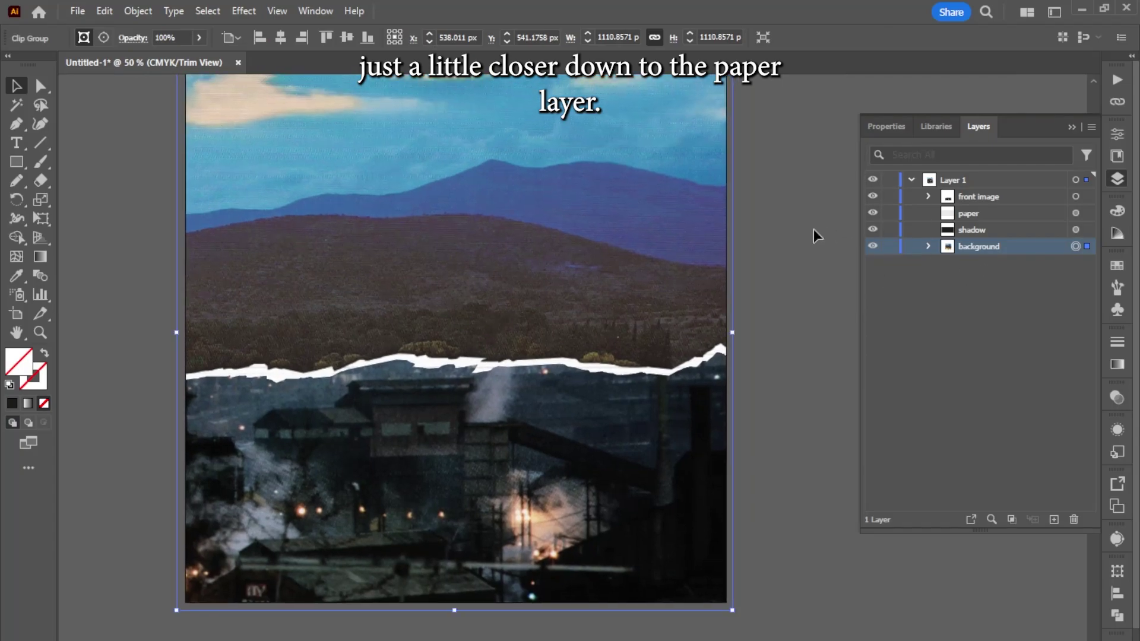
{"action": "left_click", "coordinate": [816, 235]}
{"action": "left_click_drag", "start_coordinate": [810, 222], "coordinate": [798, 246]}
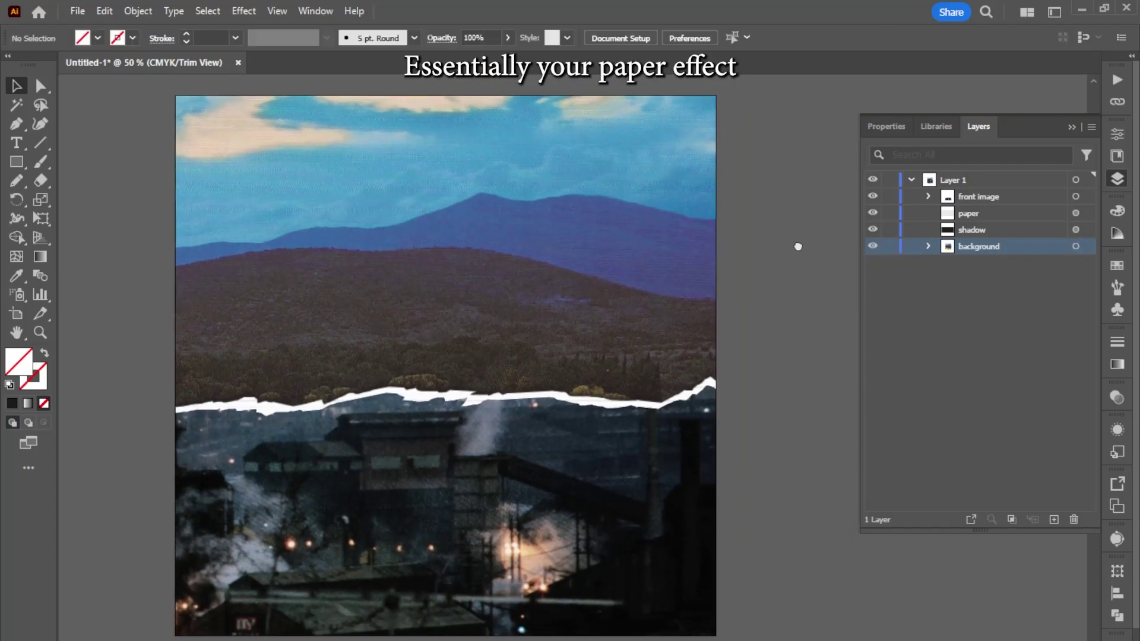